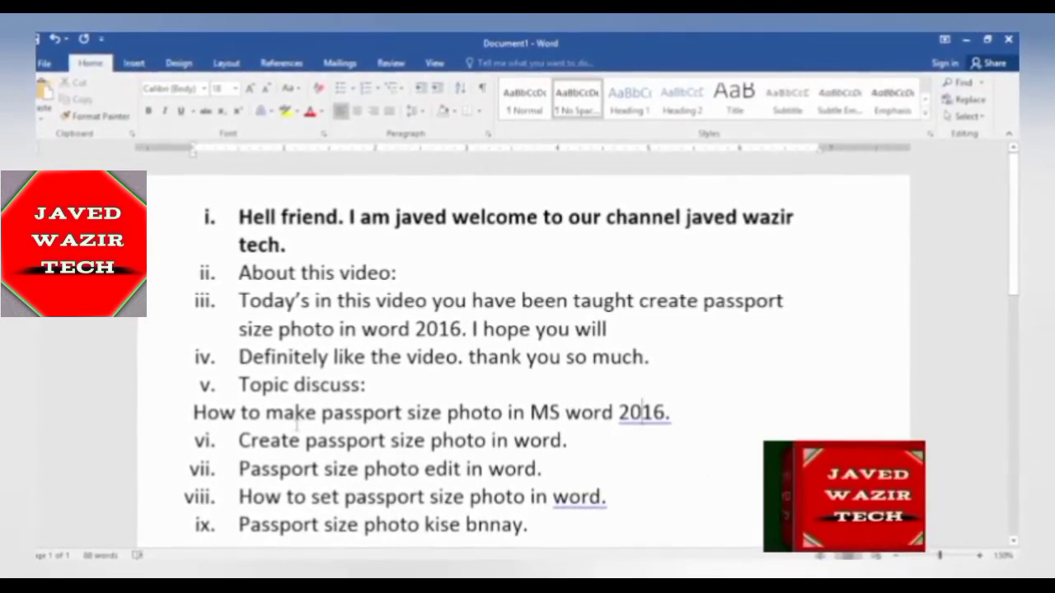
Add the MS word 2016 line to the numbered list as item vi
key(ctrl+z)
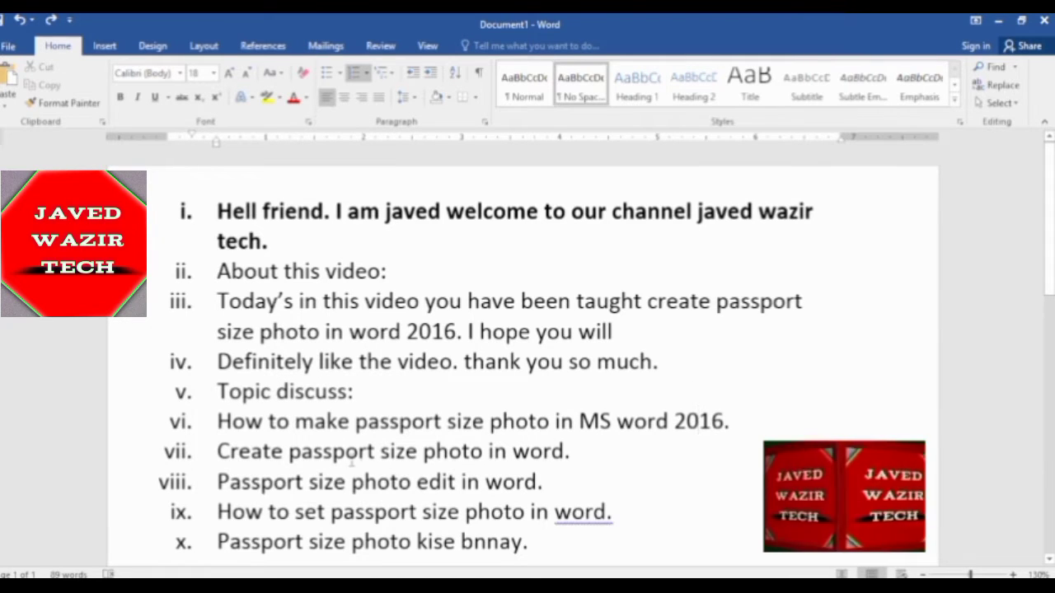
scroll(322, 451, down, 1)
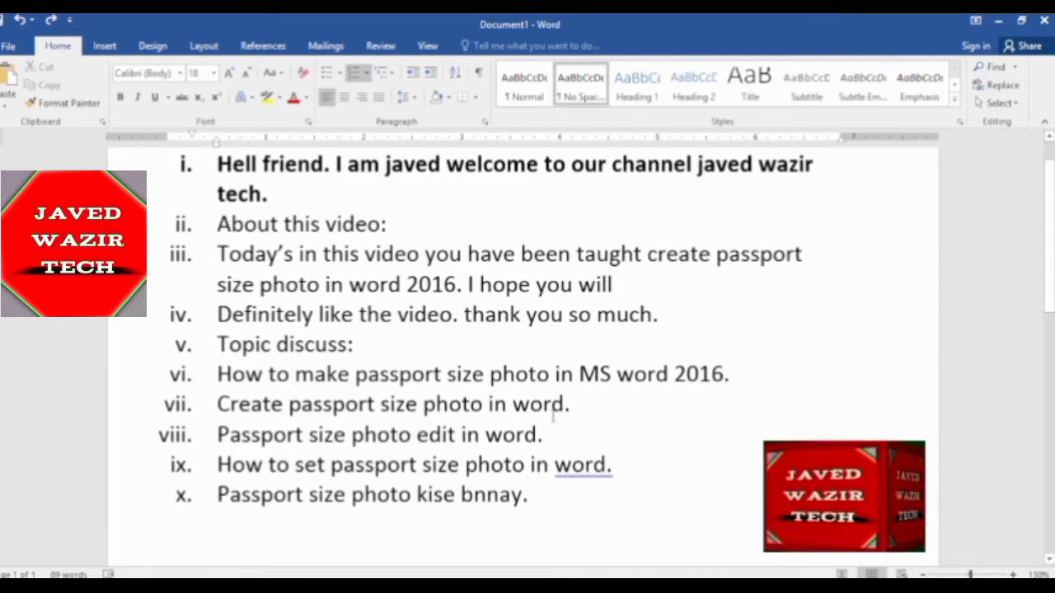
scroll(412, 454, down, 1)
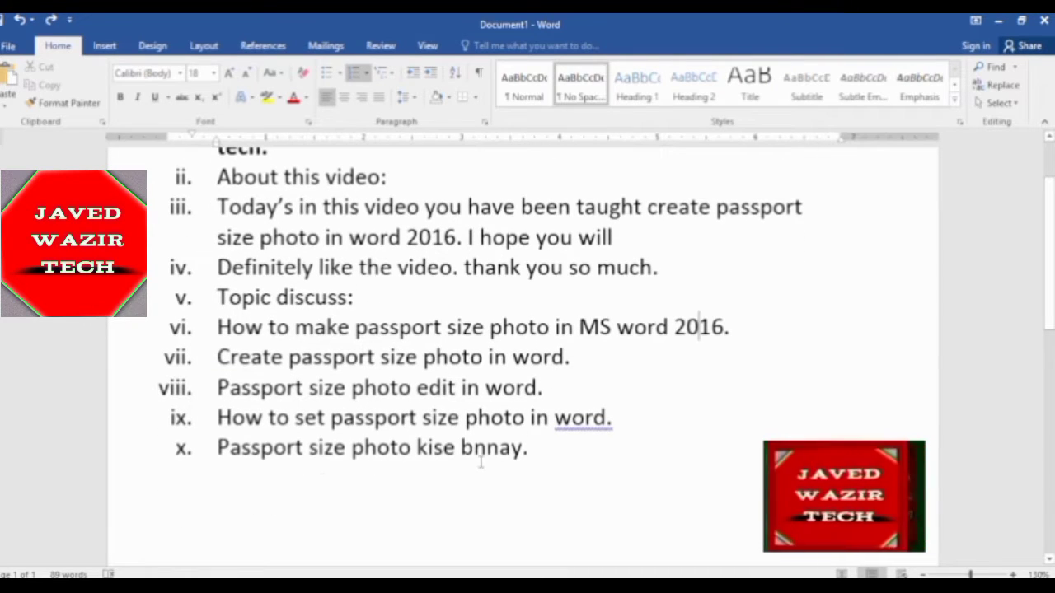
Add item xi after item x reading 'Subscribe my channel' followed by the channel name
click(515, 455)
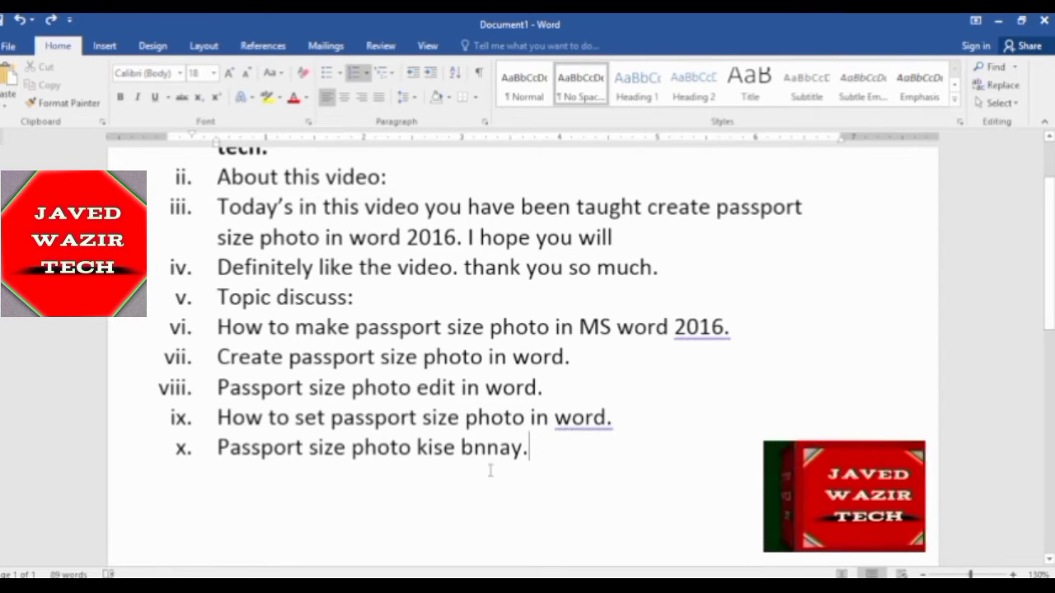
key(Return)
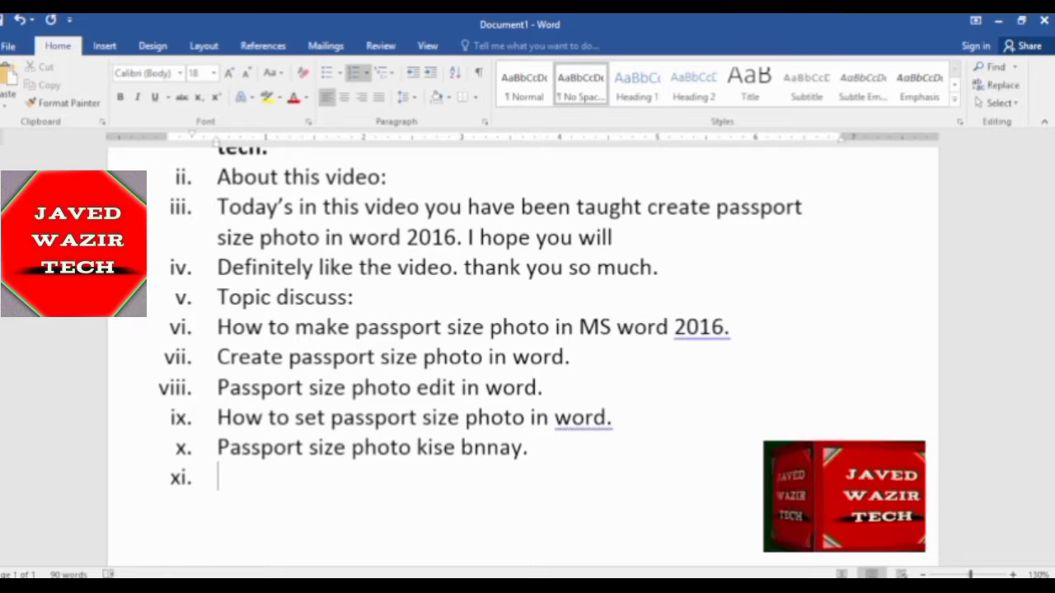
text(subsc)
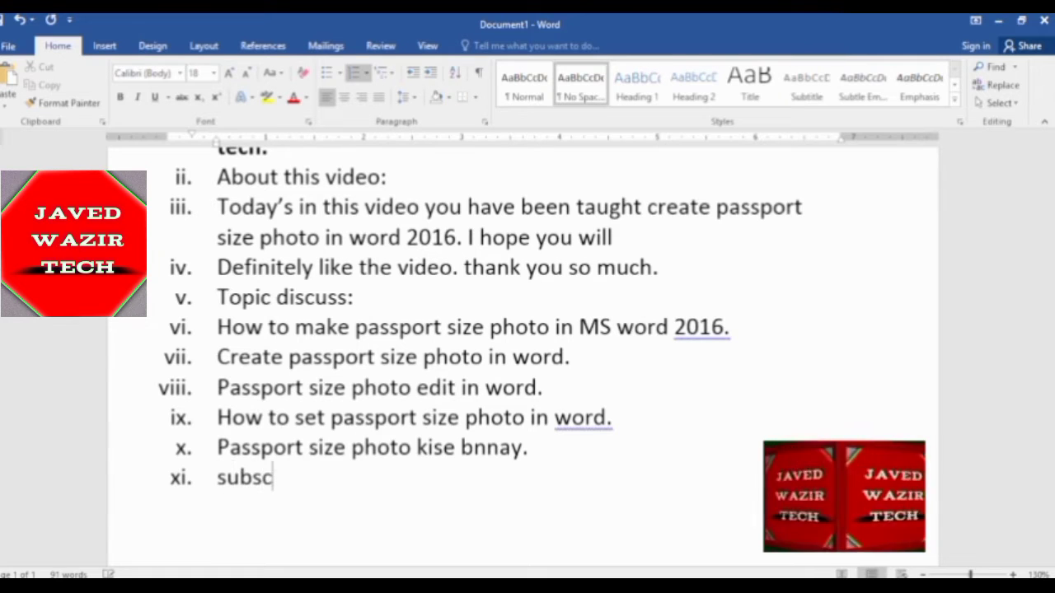
text(ribe m)
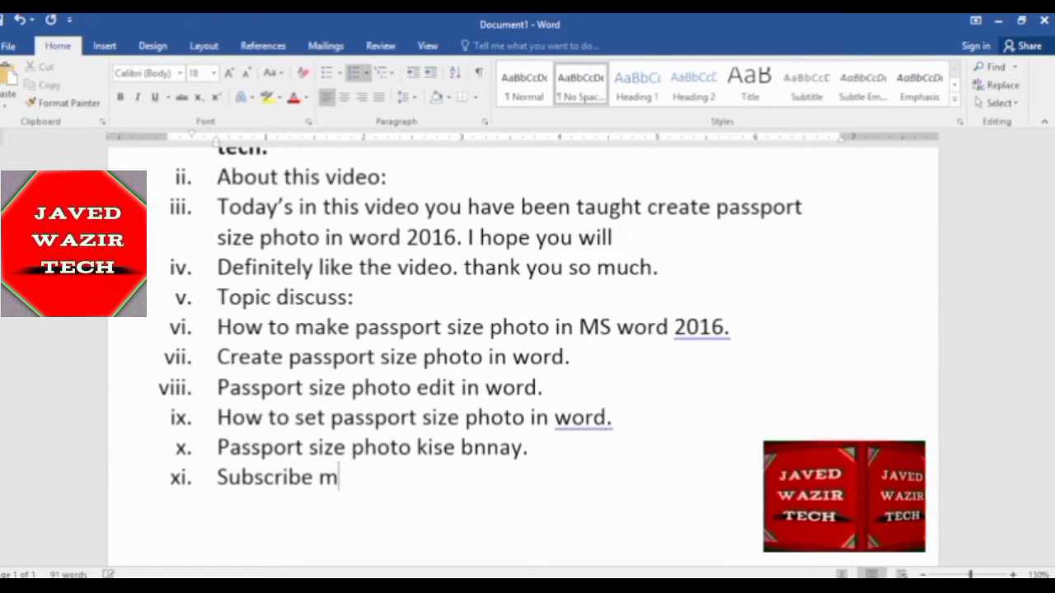
text(y che)
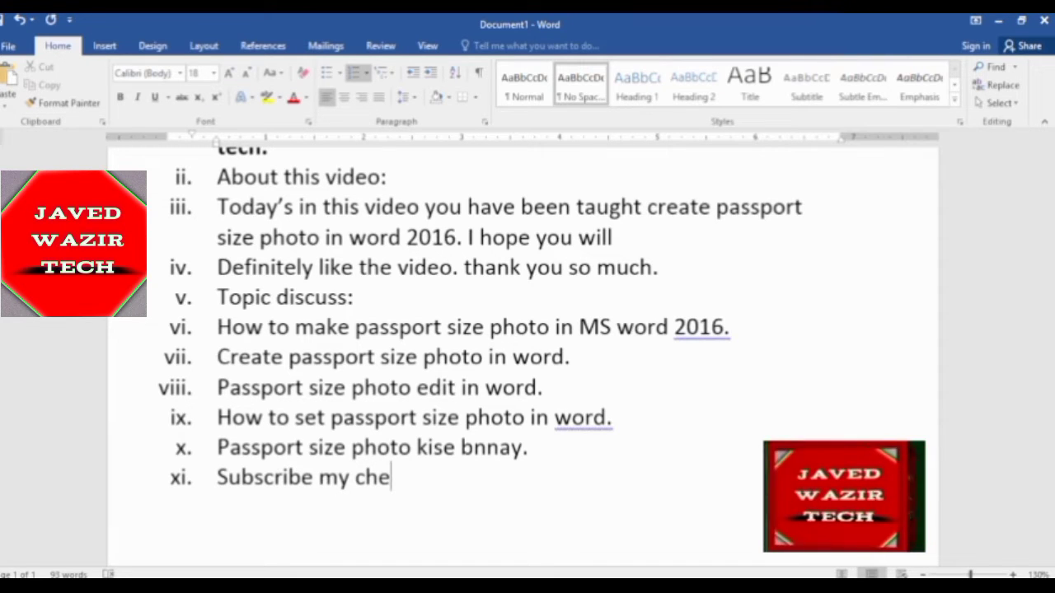
scroll(497, 469, up, 1)
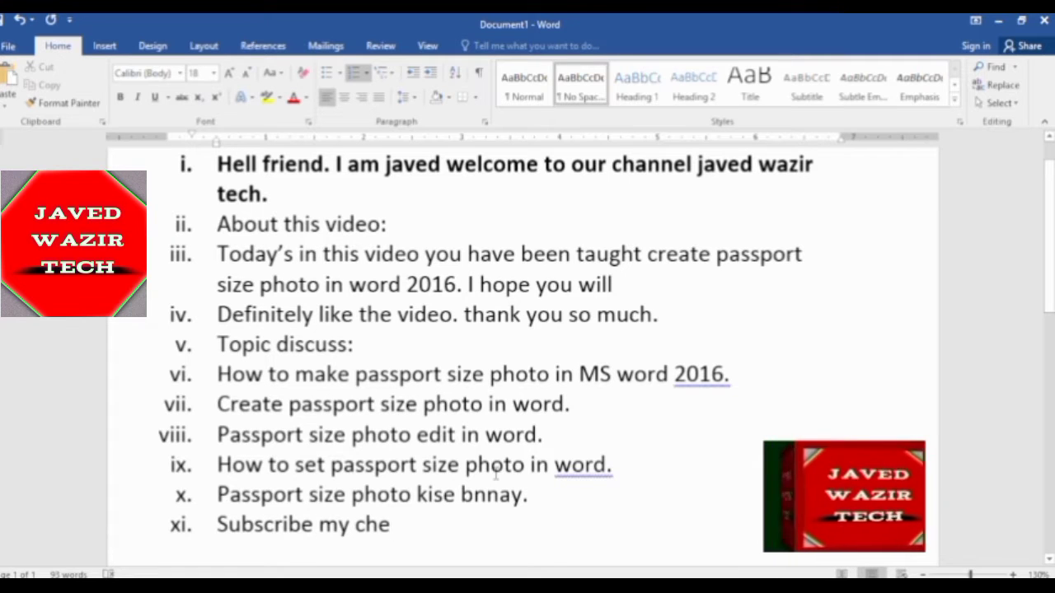
text(annel )
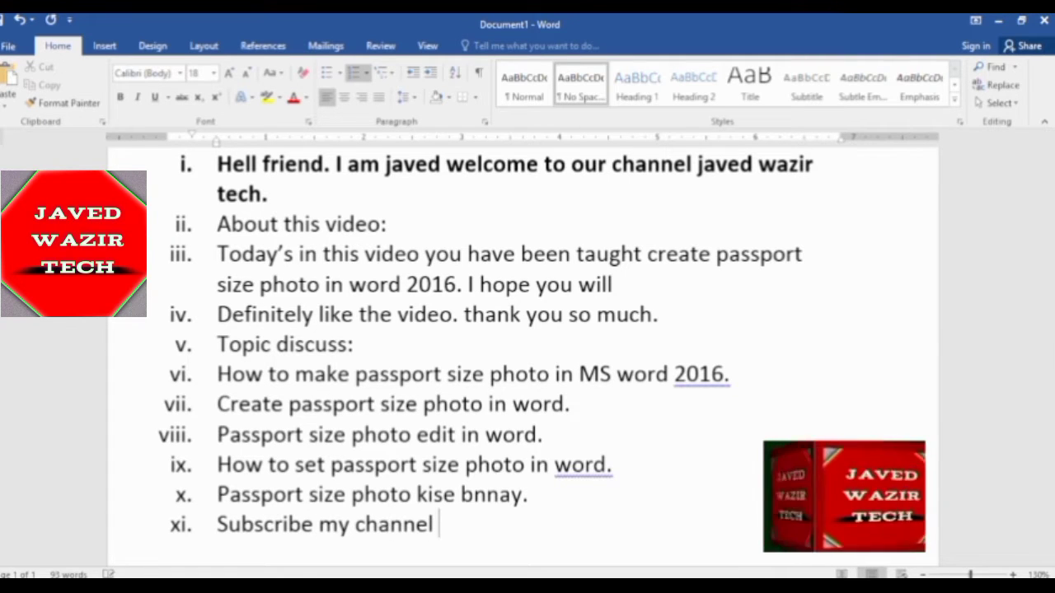
text(ja)
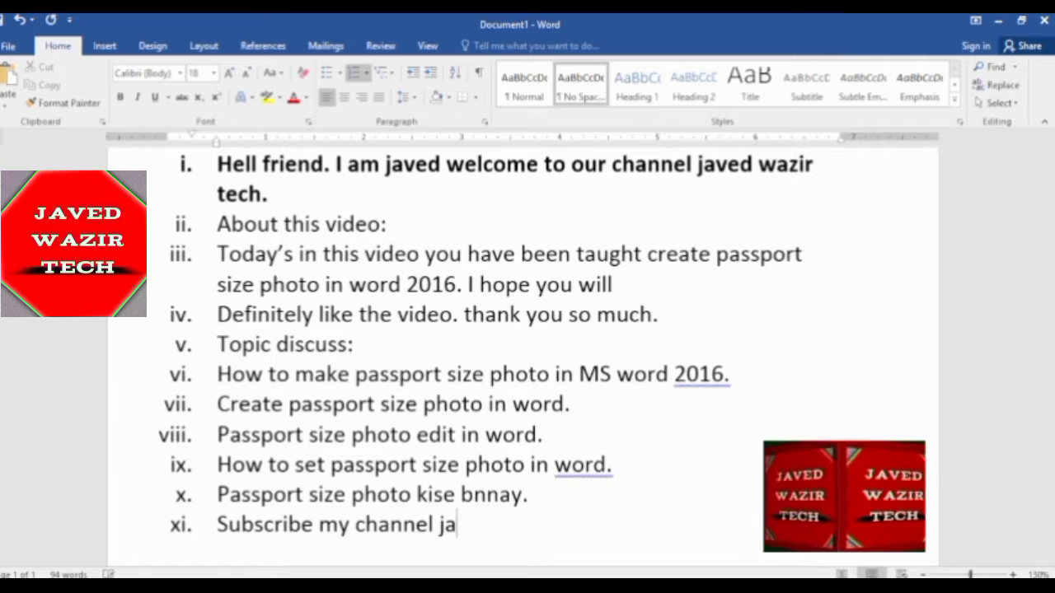
text(ved wa)
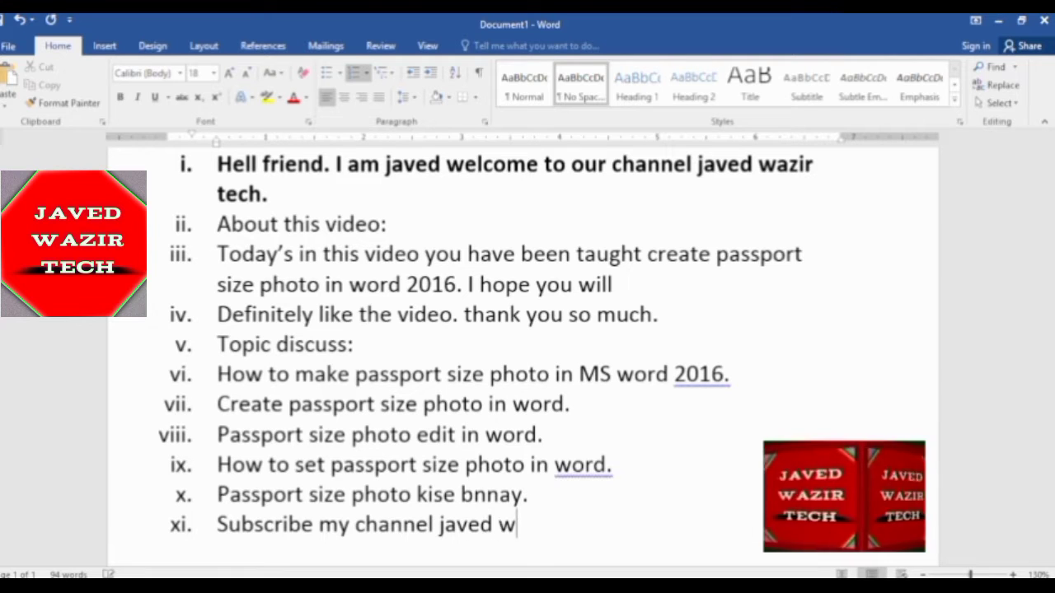
text(zir t)
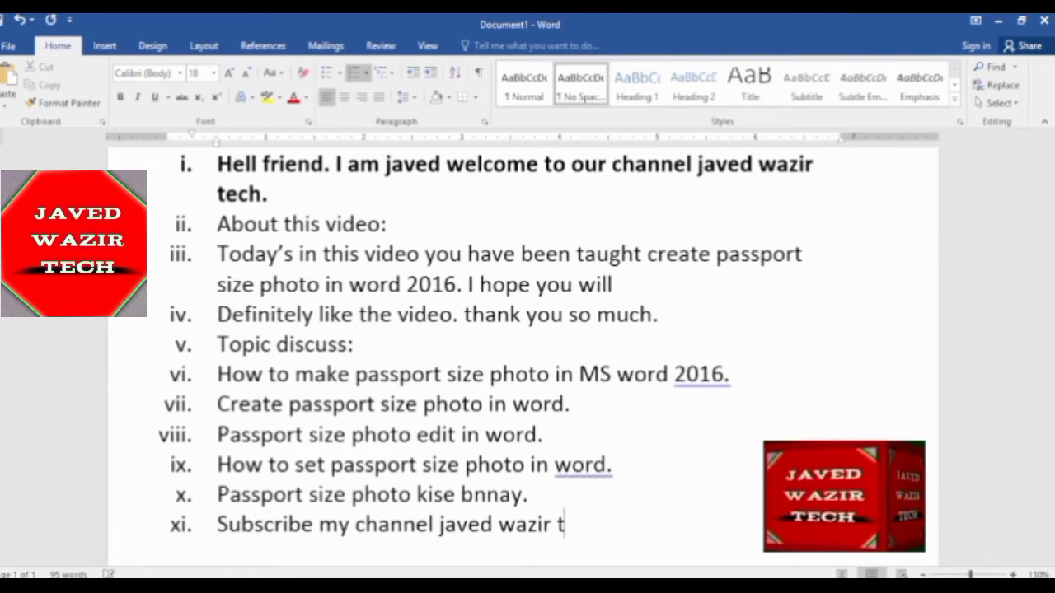
text(ech)
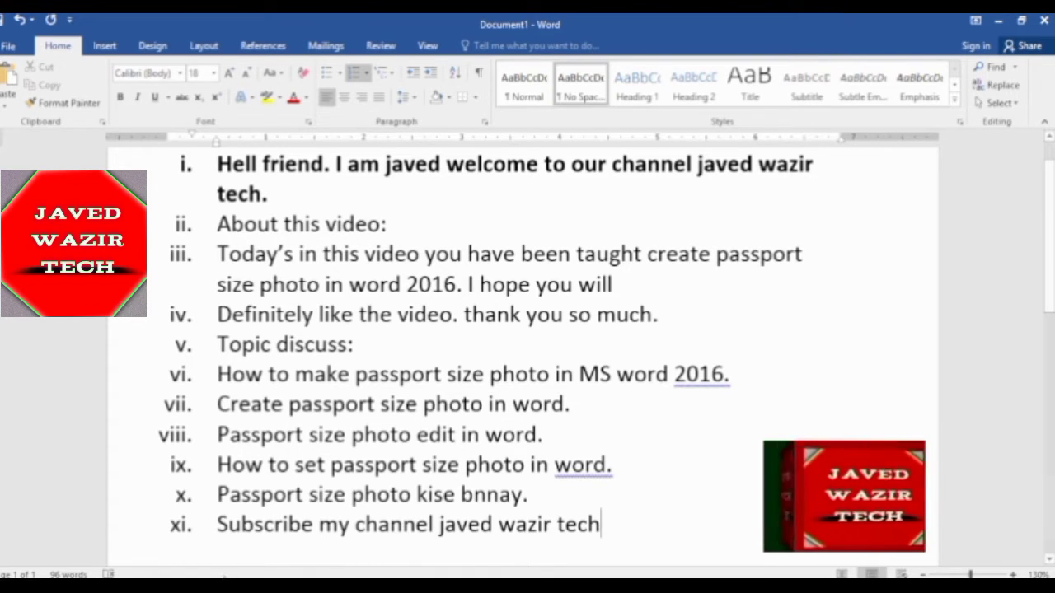
Switch to the blank Document2 and keep its page in portrait orientation
mouse_move(342, 585)
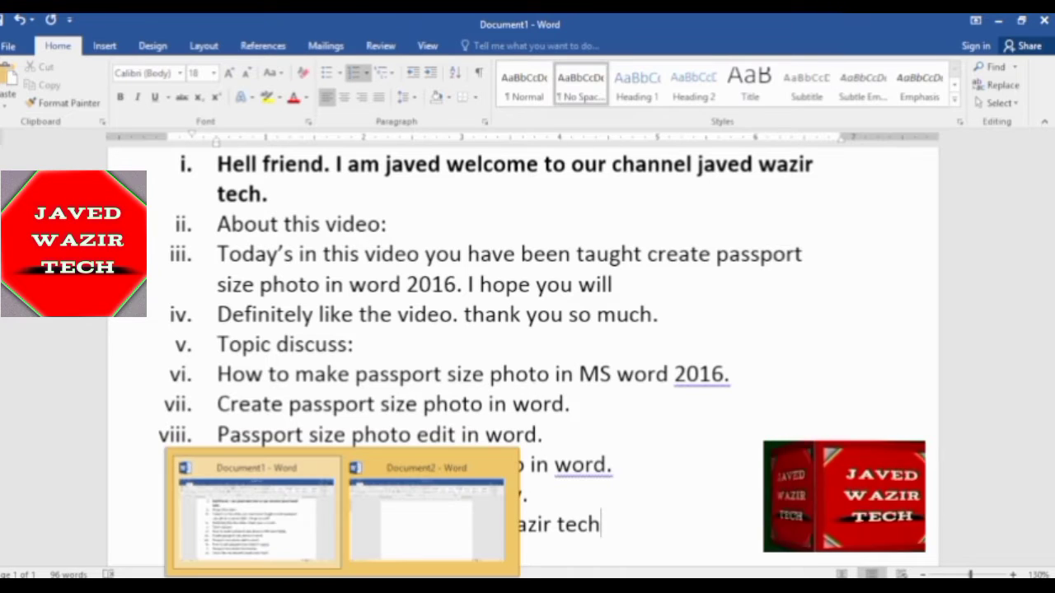
click(400, 547)
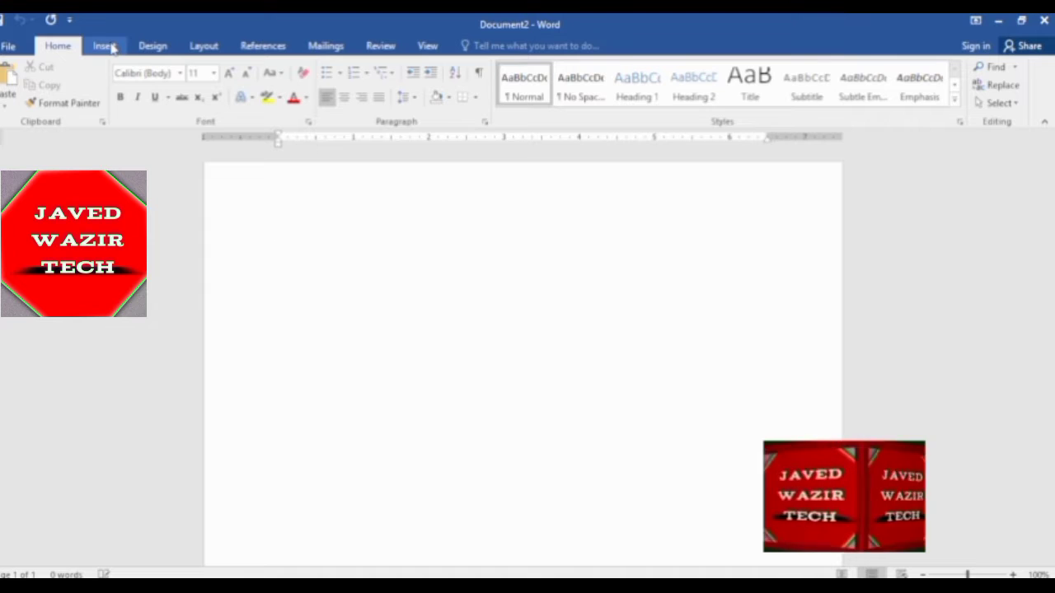
click(108, 46)
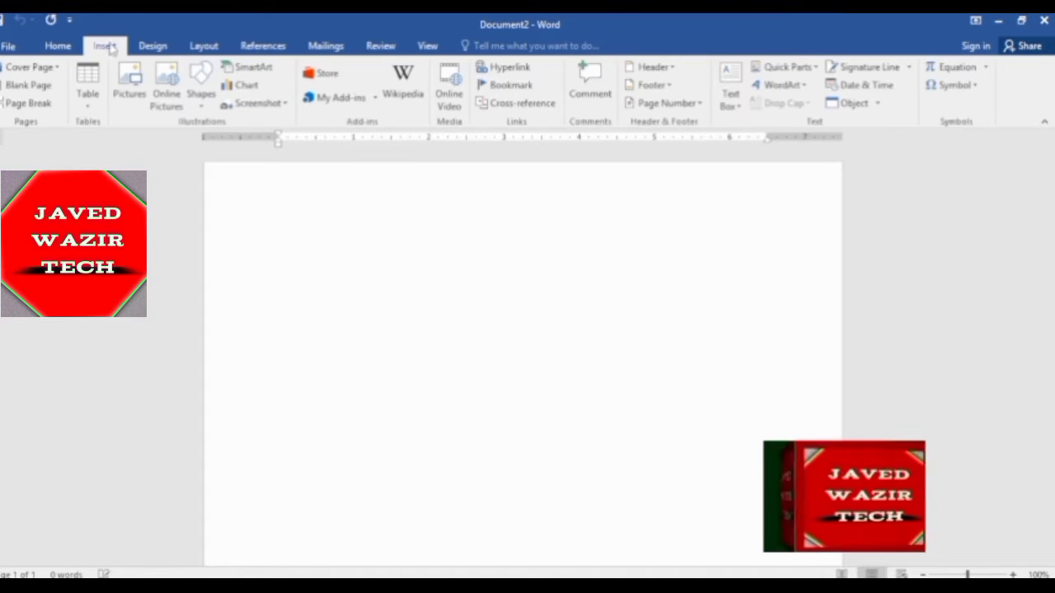
click(203, 45)
click(51, 83)
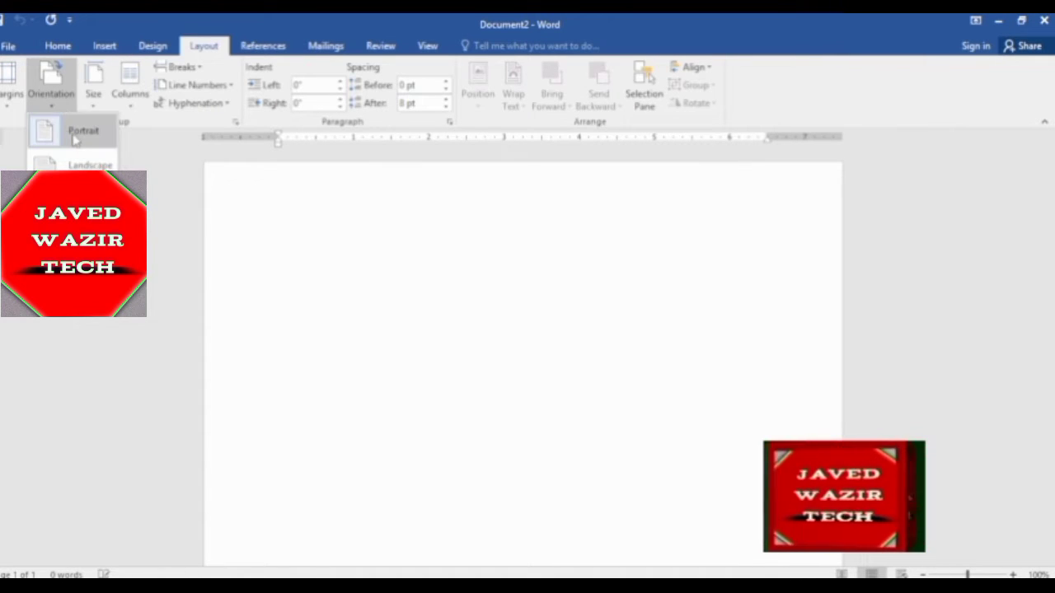
click(79, 135)
Apply the A4 paper size, then bring up the More Paper Sizes settings
click(94, 99)
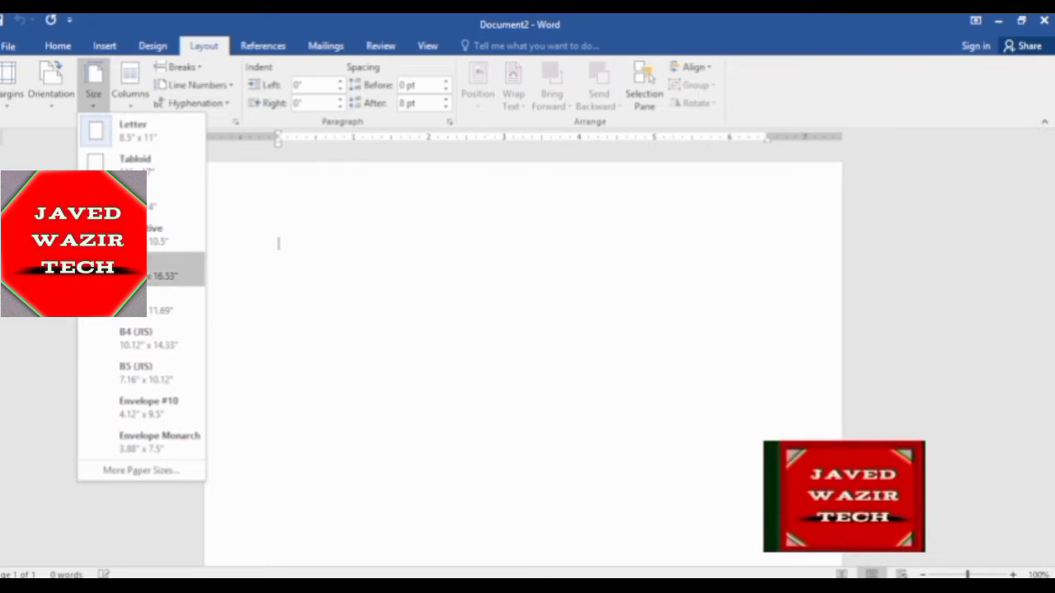
click(160, 301)
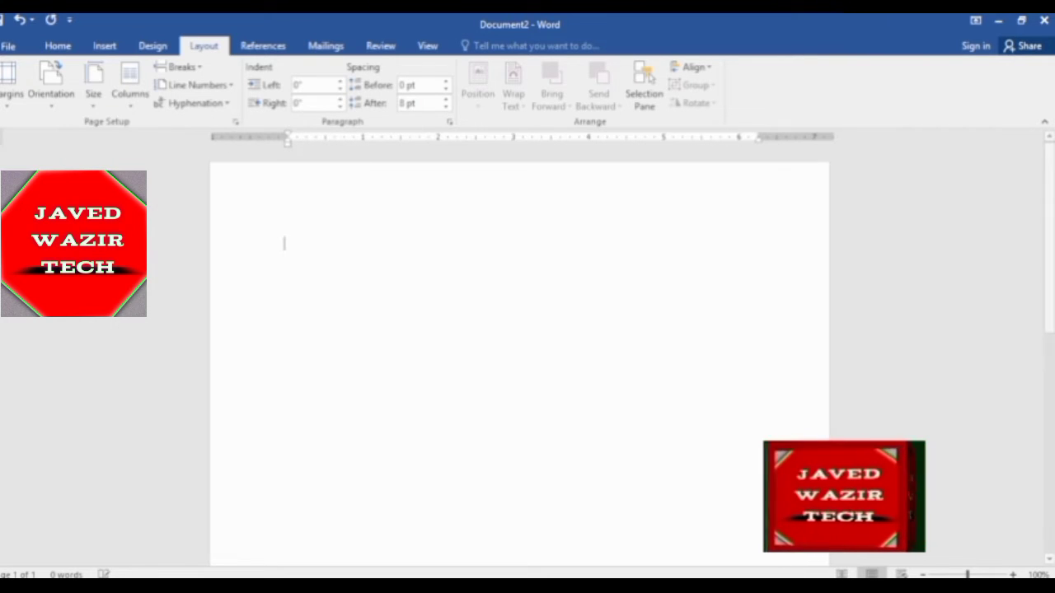
click(95, 103)
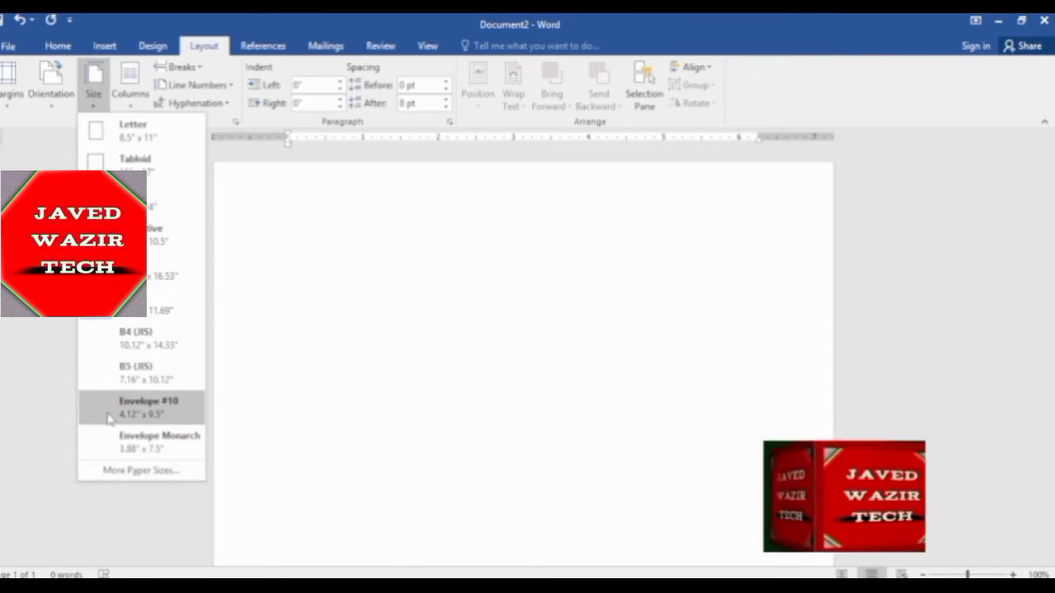
click(142, 472)
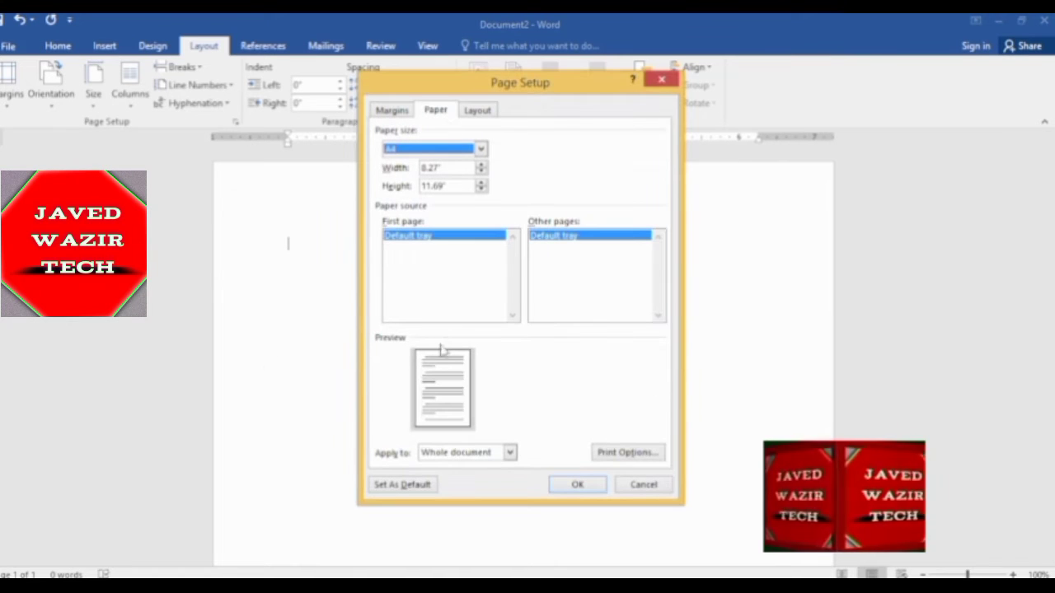
Make the page 6" wide by 4" tall, then widen the text area using the ruler's indent and right margin
double_click(449, 168)
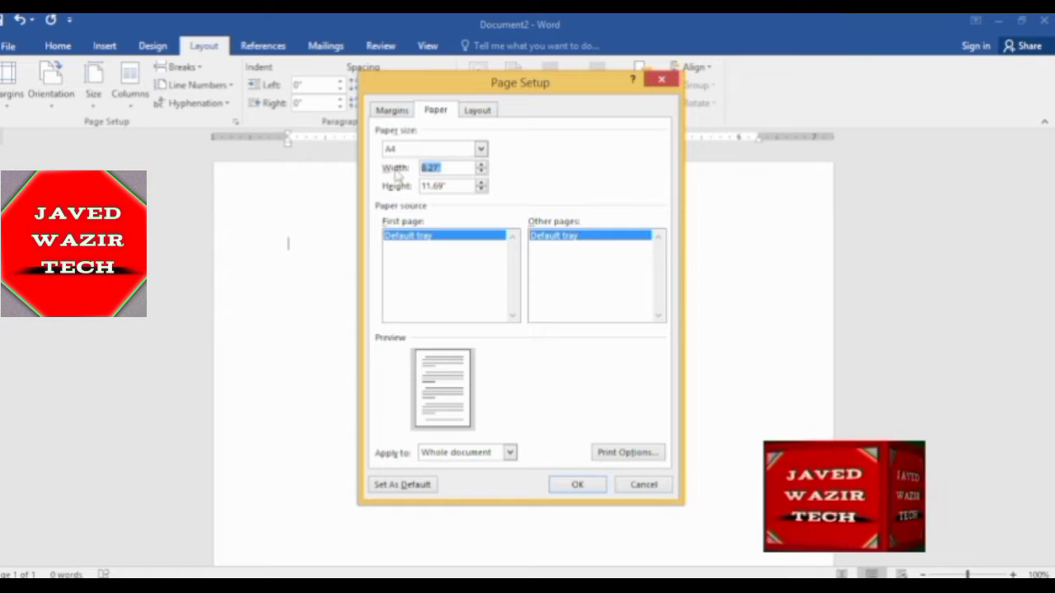
text(6)
drag(450, 185, 418, 185)
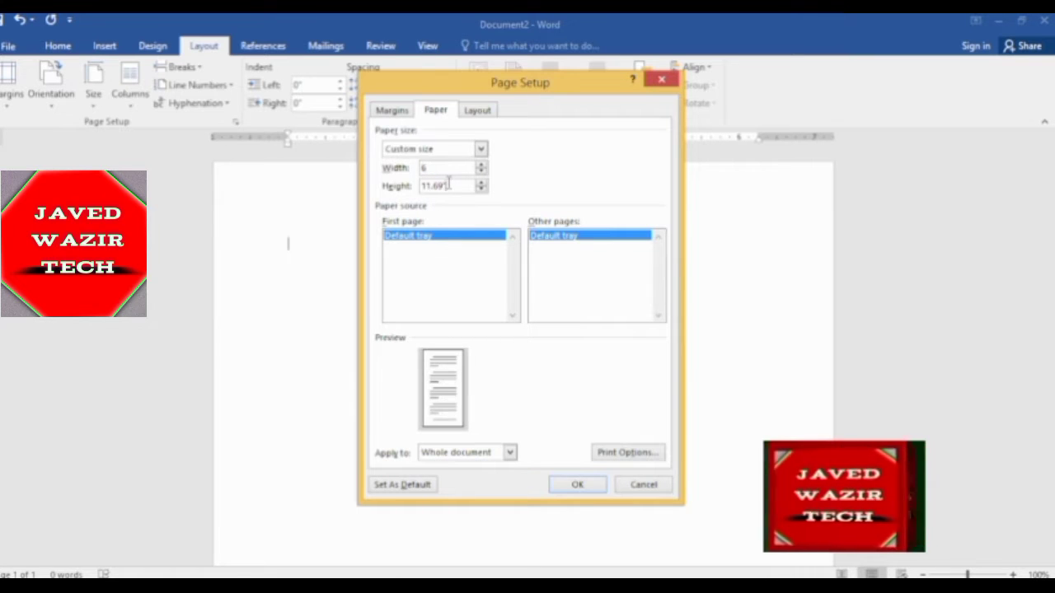
text(4)
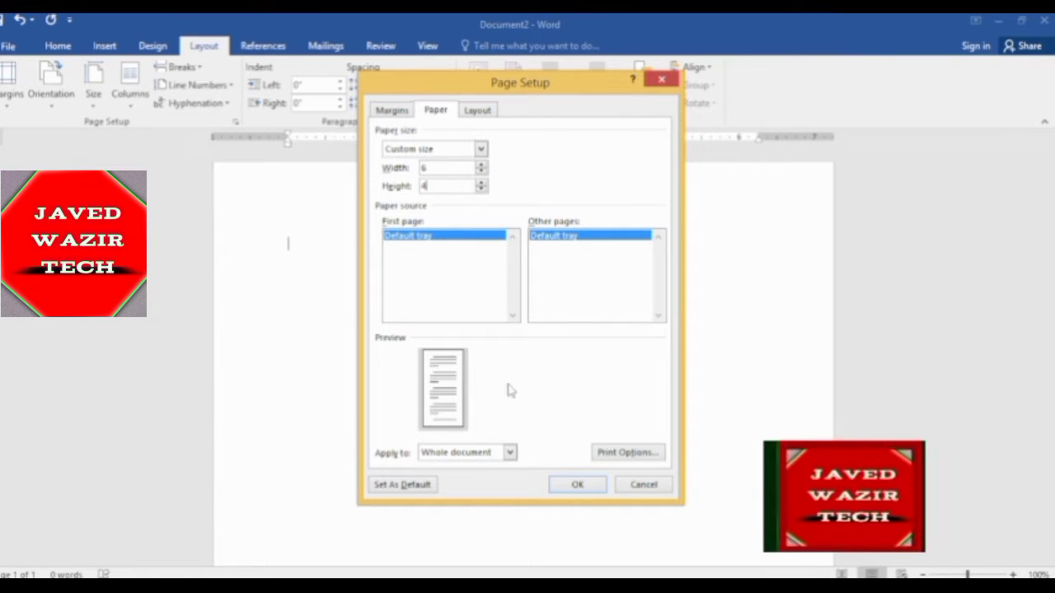
click(577, 484)
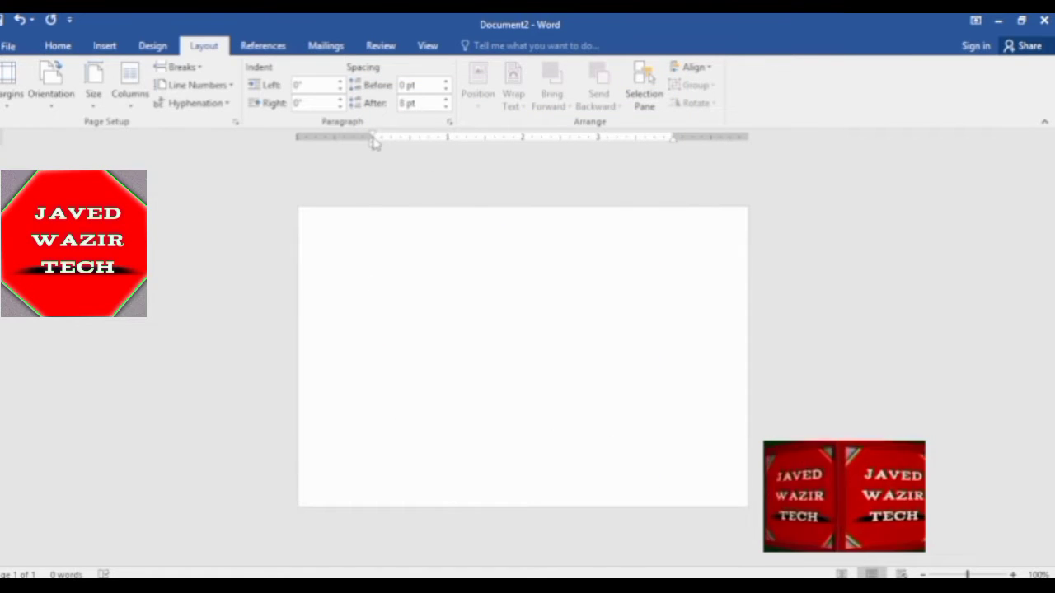
drag(373, 142, 326, 141)
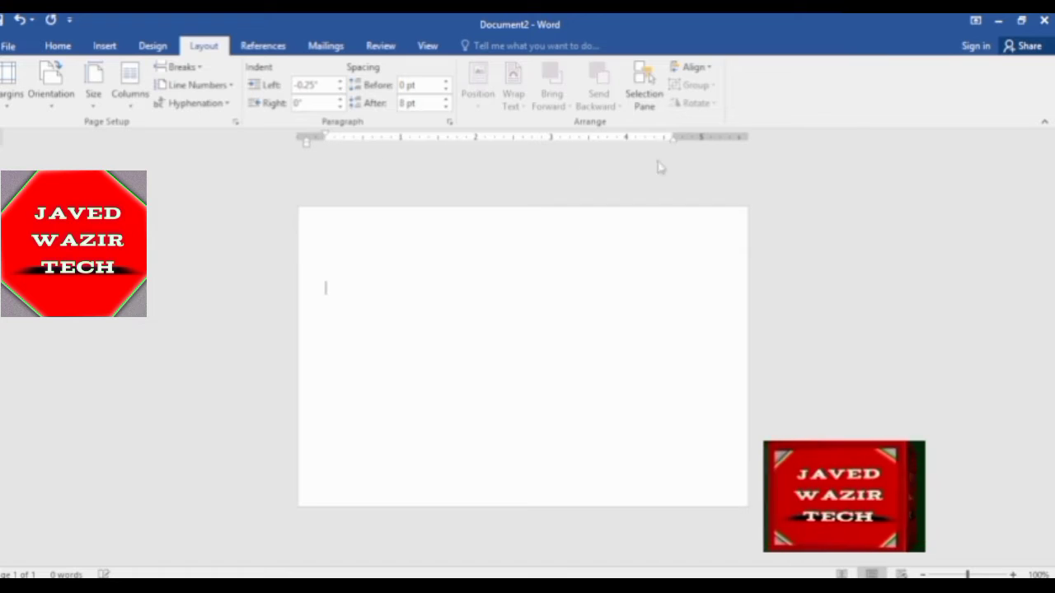
drag(672, 136, 697, 136)
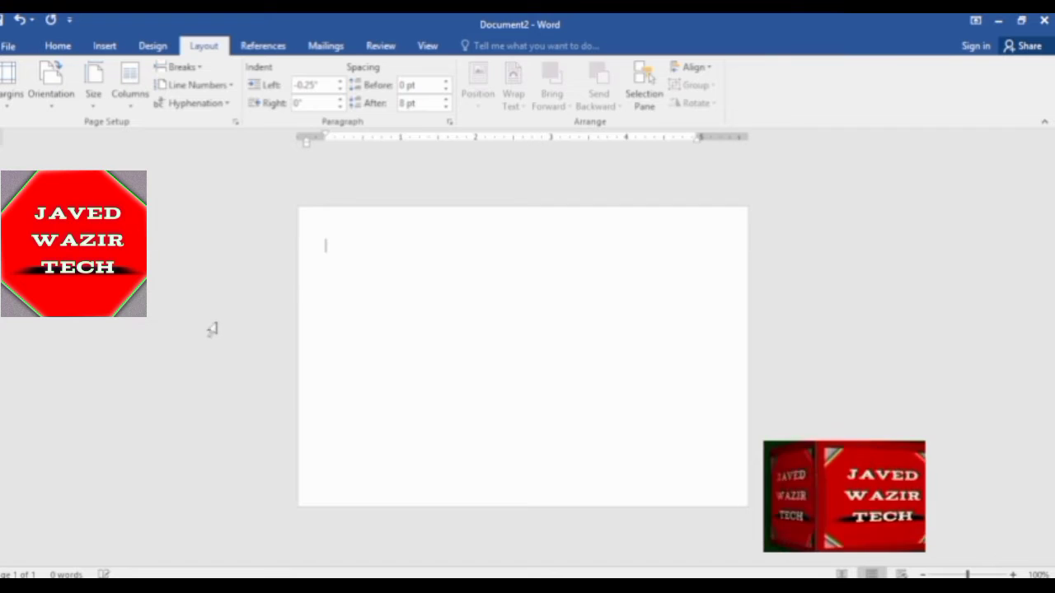
Insert the photo 'sss' from the Downloads folder onto the page
click(97, 47)
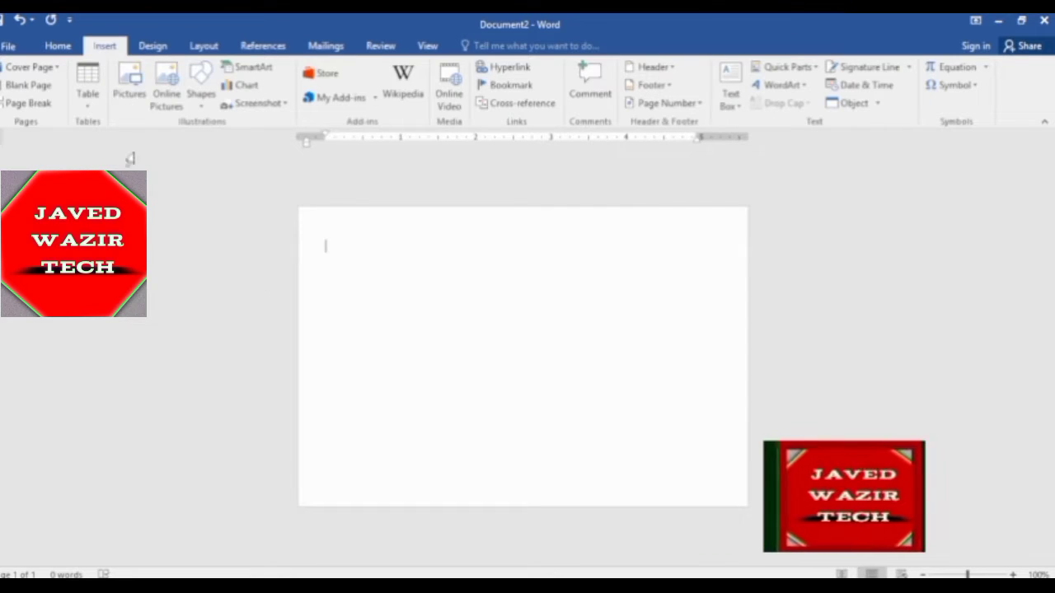
click(132, 93)
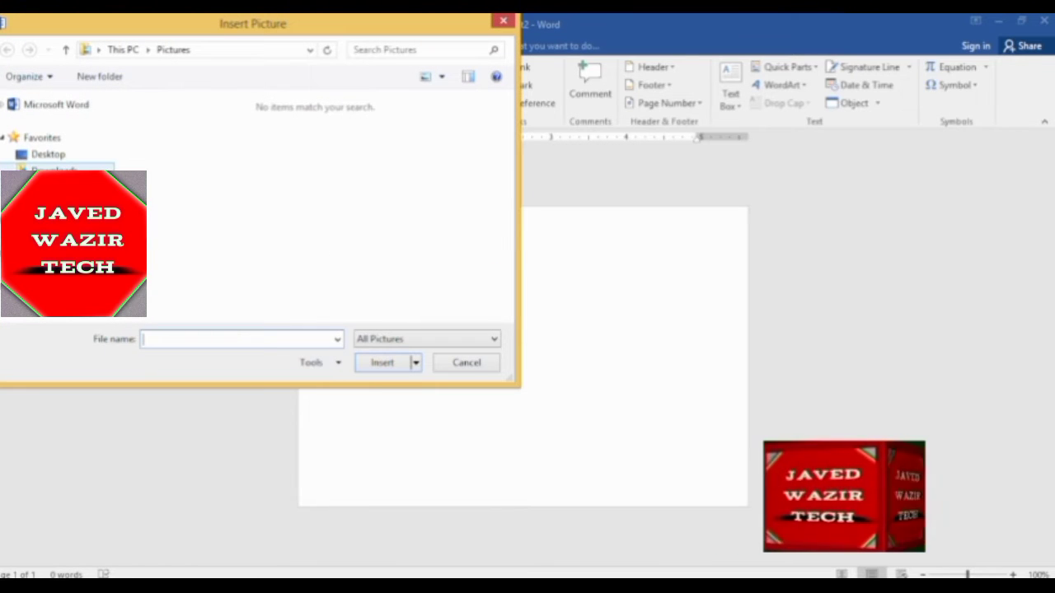
click(50, 167)
double_click(168, 132)
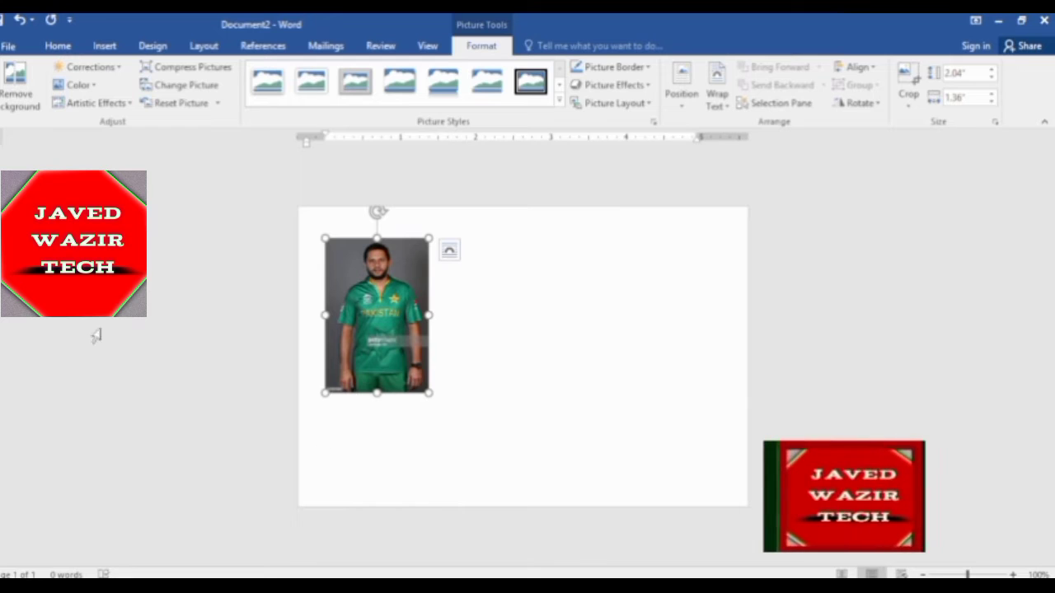
Apply the Brightness +40% Contrast +20% correction to the photo
click(118, 69)
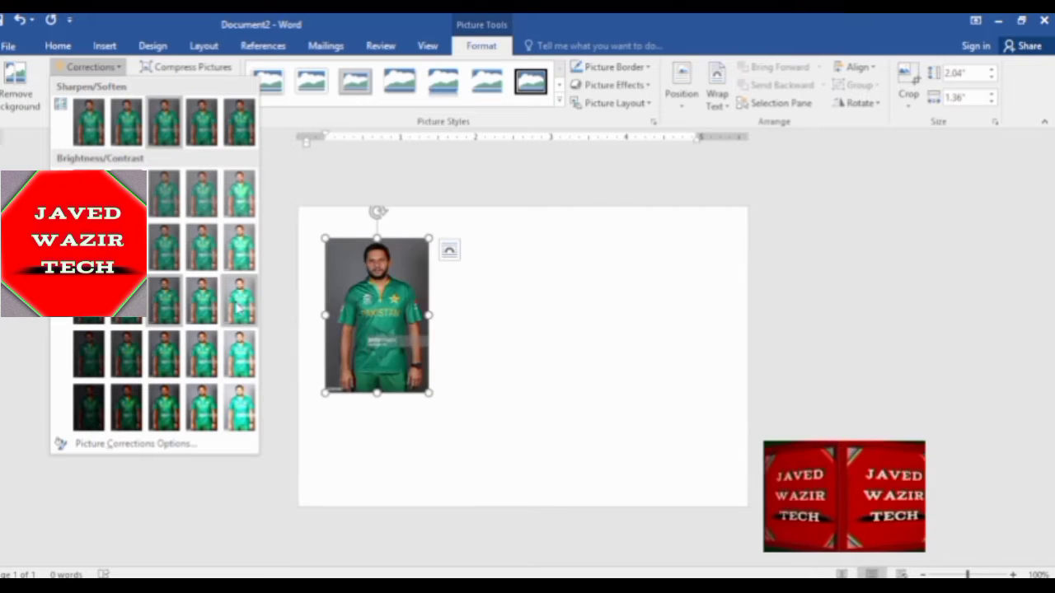
click(238, 352)
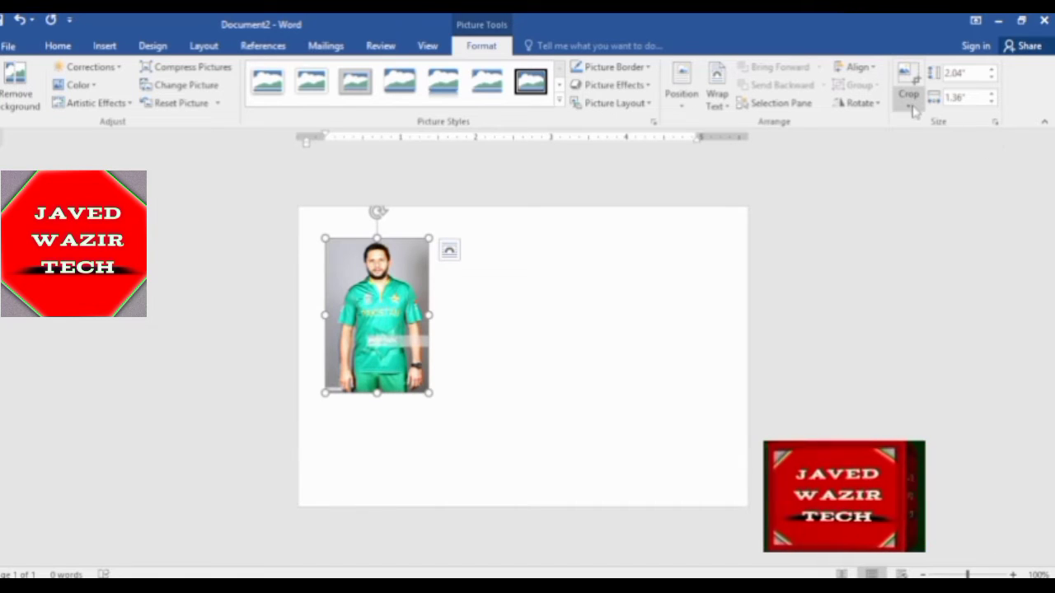
Crop the photo's bottom, right and left sides to leave the man's head and shoulders
click(909, 105)
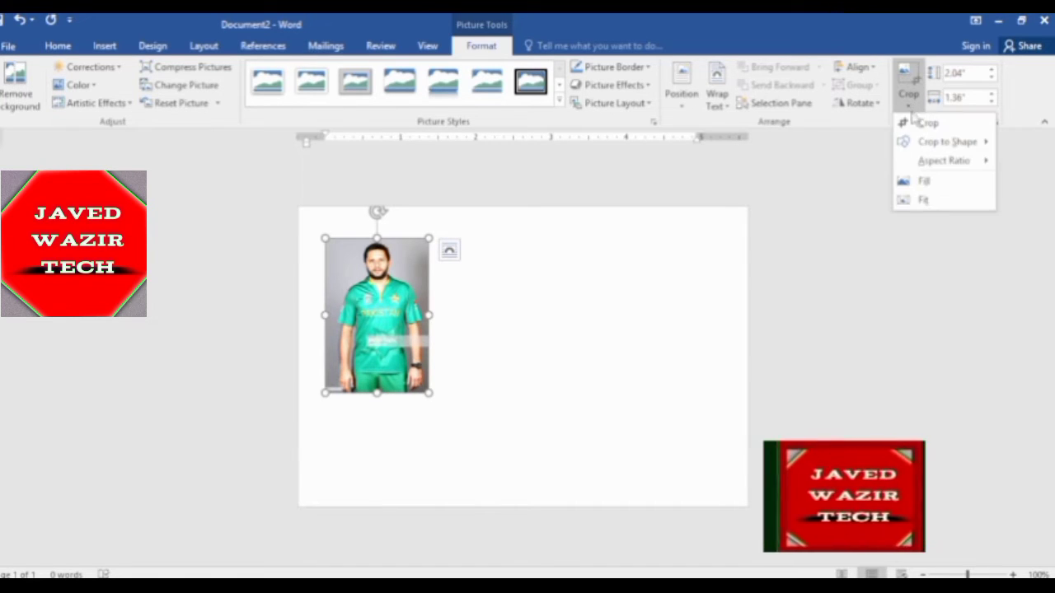
click(926, 124)
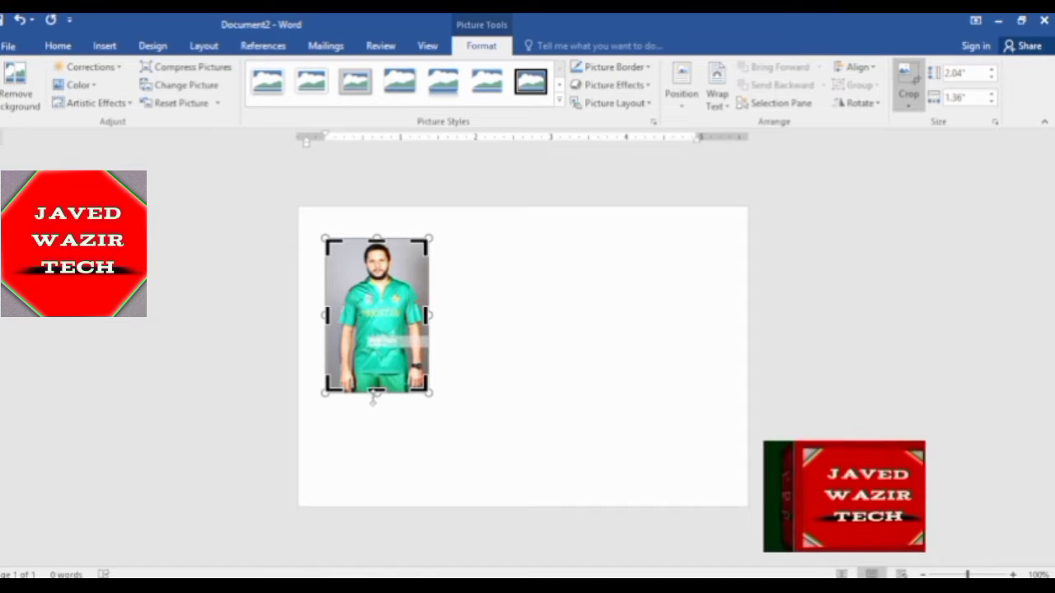
drag(375, 391, 388, 335)
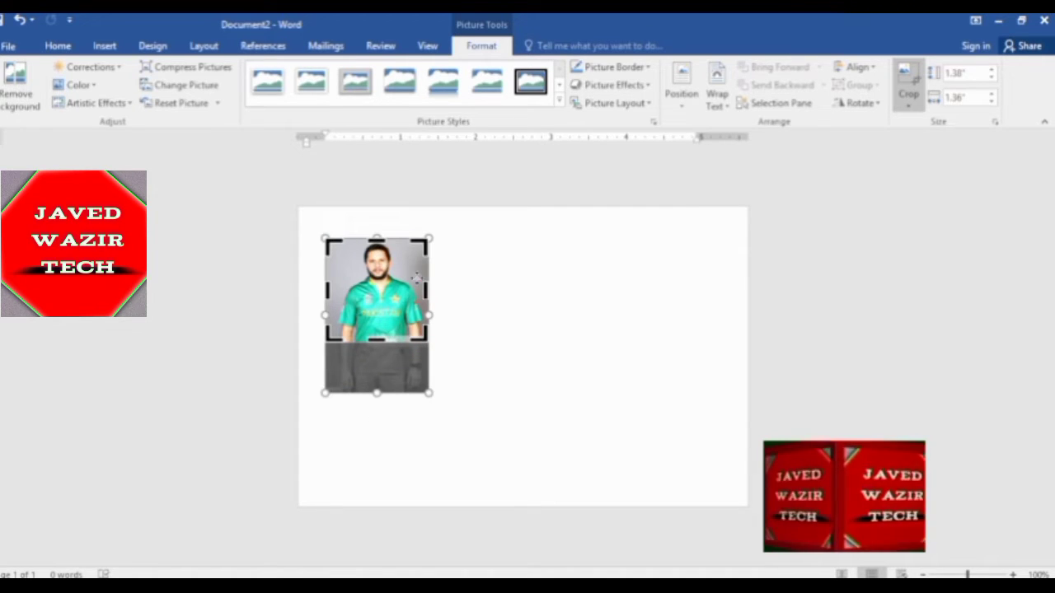
drag(427, 290, 412, 295)
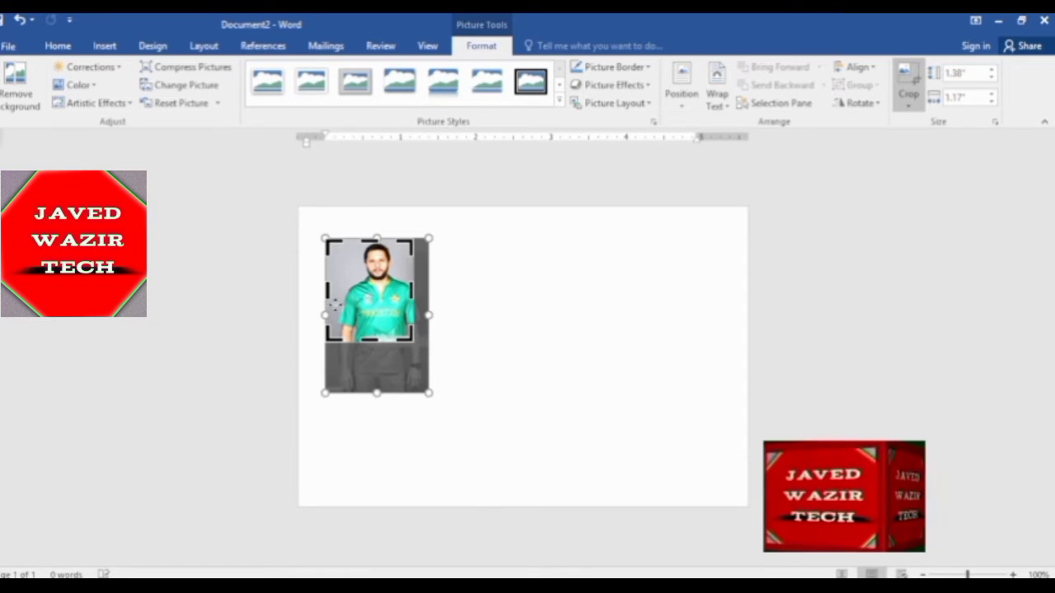
drag(327, 290, 345, 290)
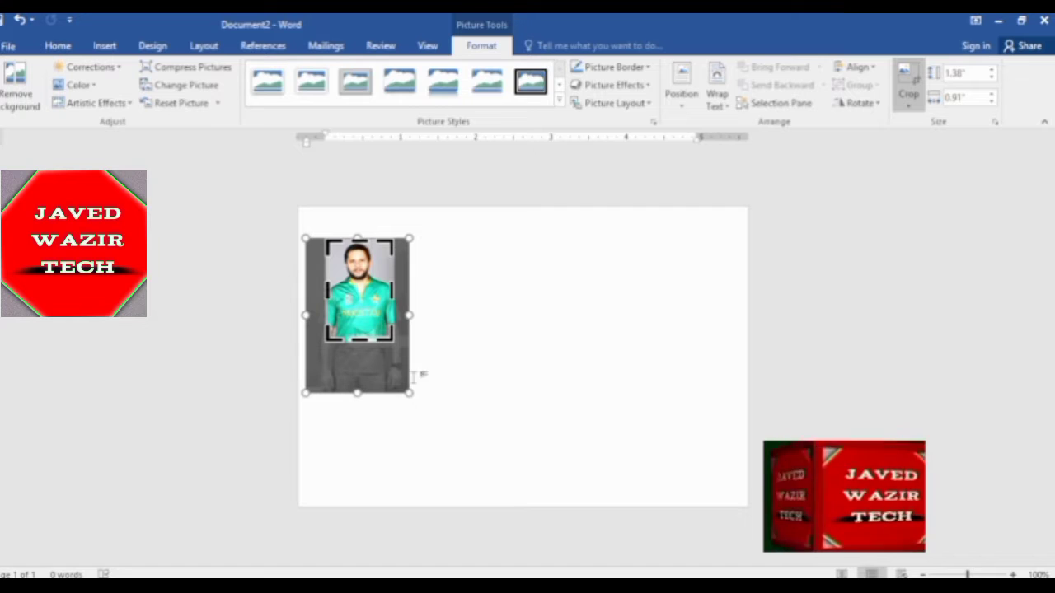
click(429, 387)
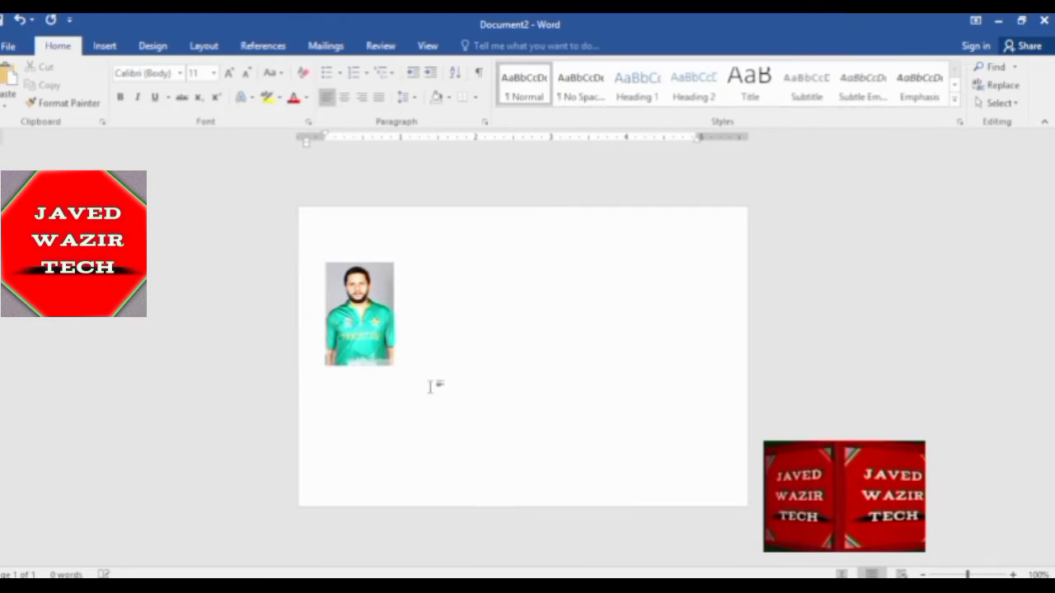
click(369, 308)
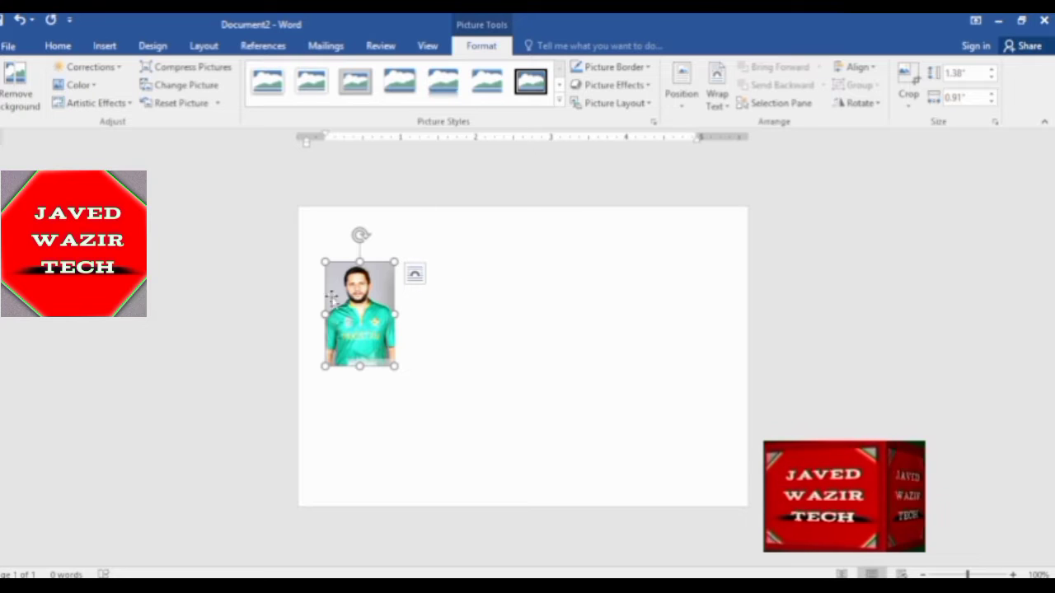
click(78, 85)
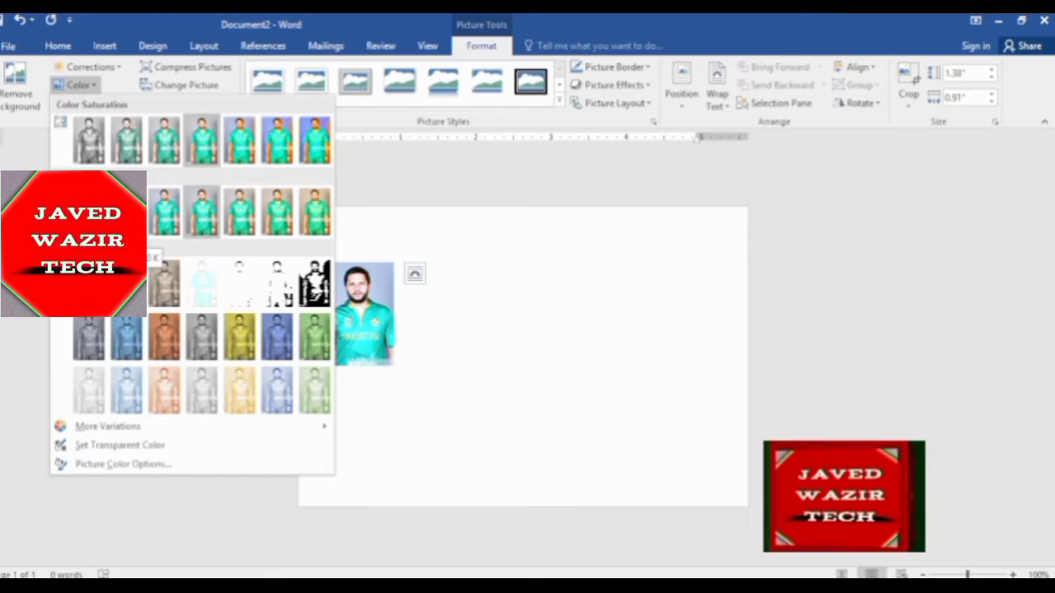
key(Escape)
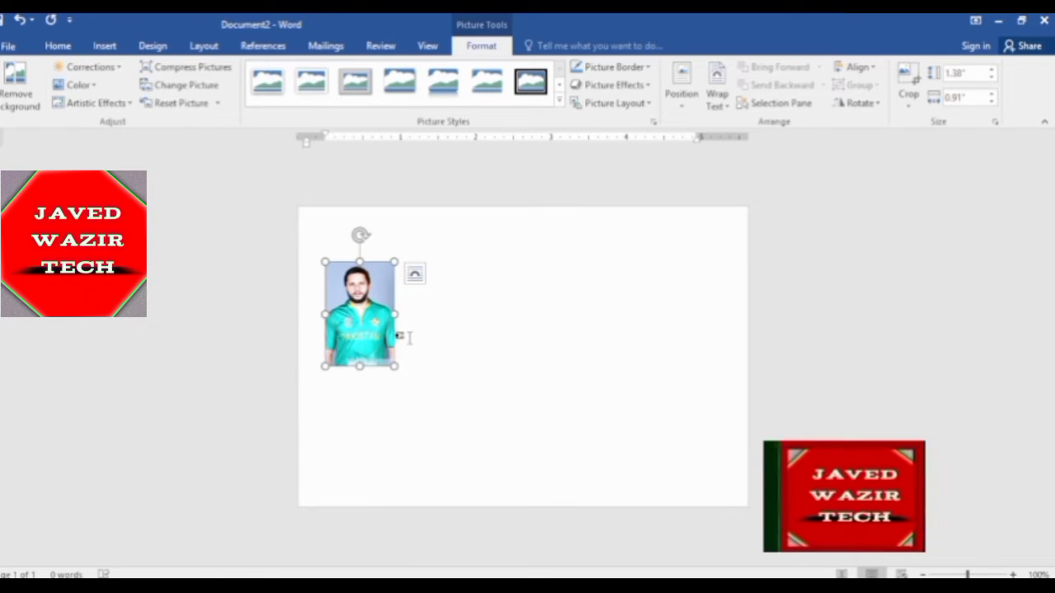
scroll(401, 334, up, 2)
scroll(338, 338, up, 1)
click(311, 301)
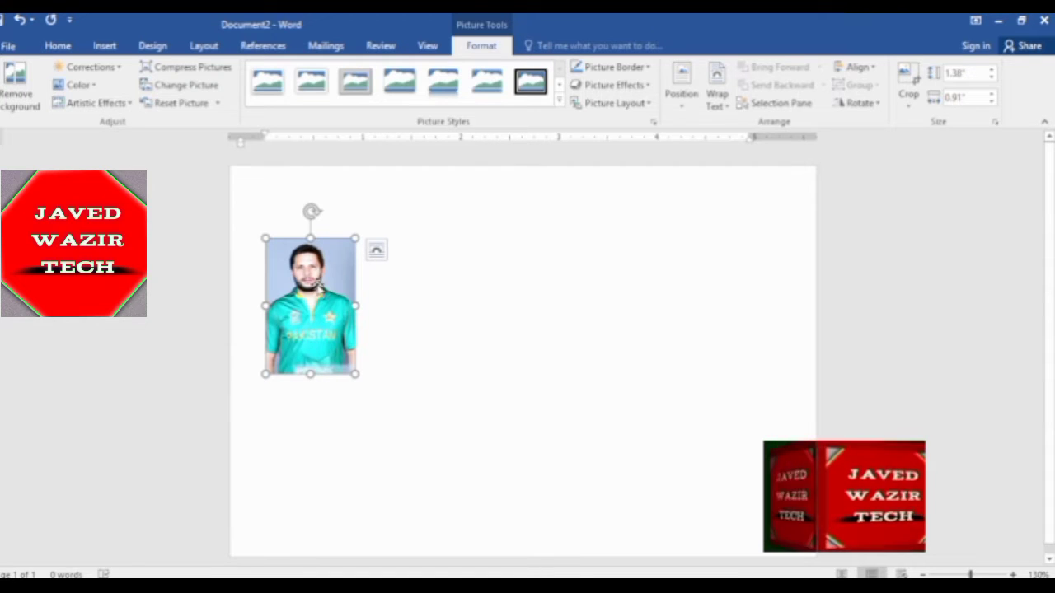
Set the photo's wrapping to In Front of Text and move it up and to the right
click(427, 46)
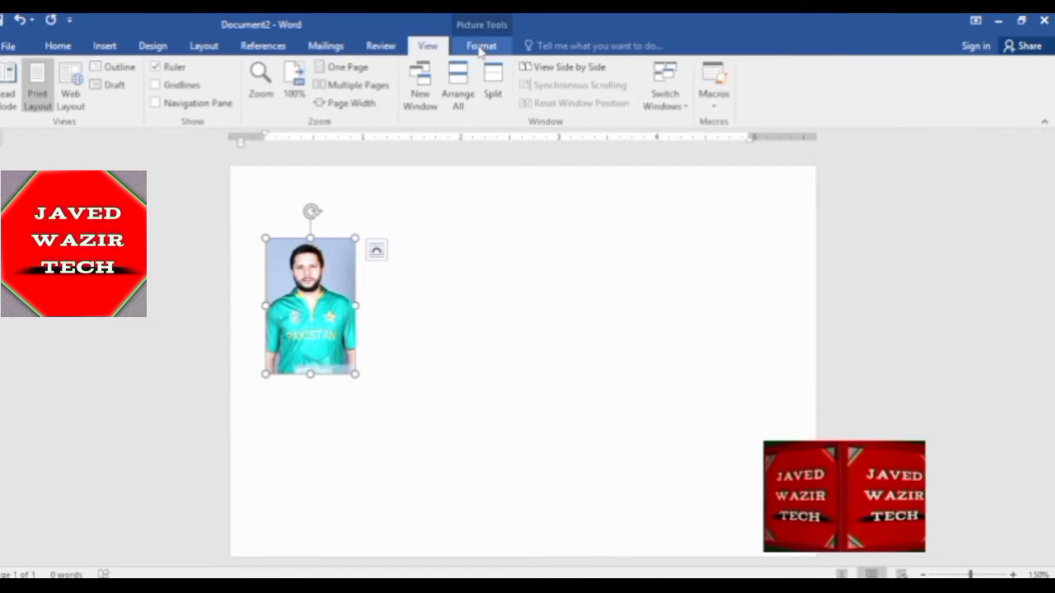
click(482, 45)
click(716, 92)
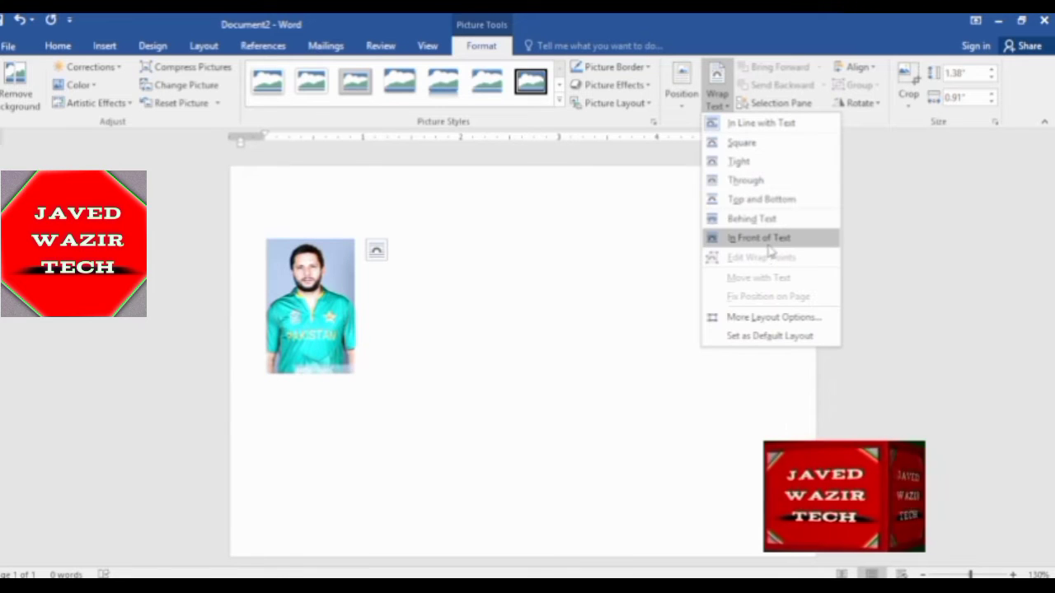
click(768, 244)
drag(309, 287, 324, 255)
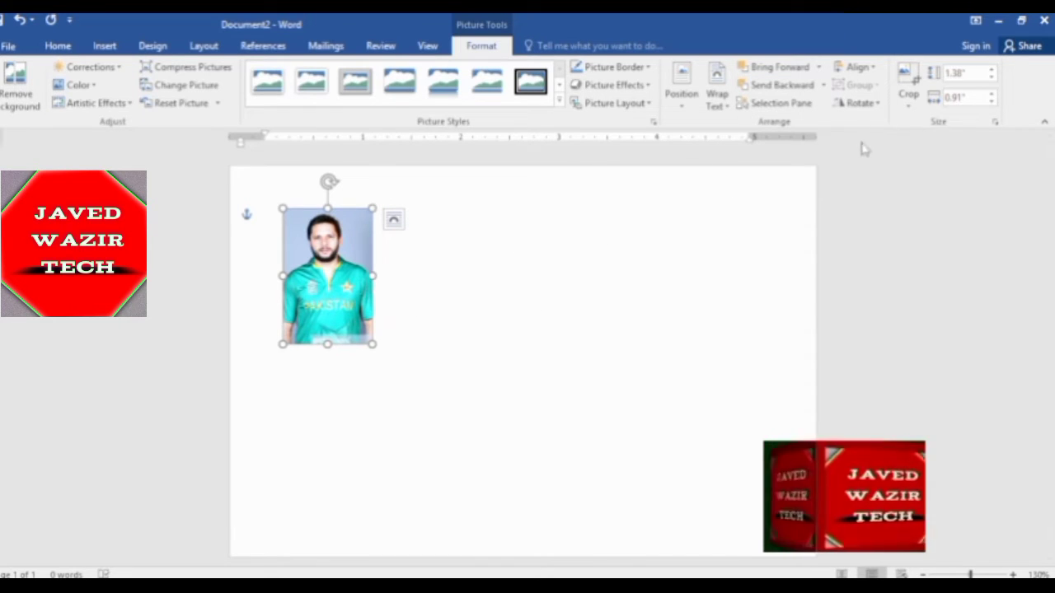
click(961, 72)
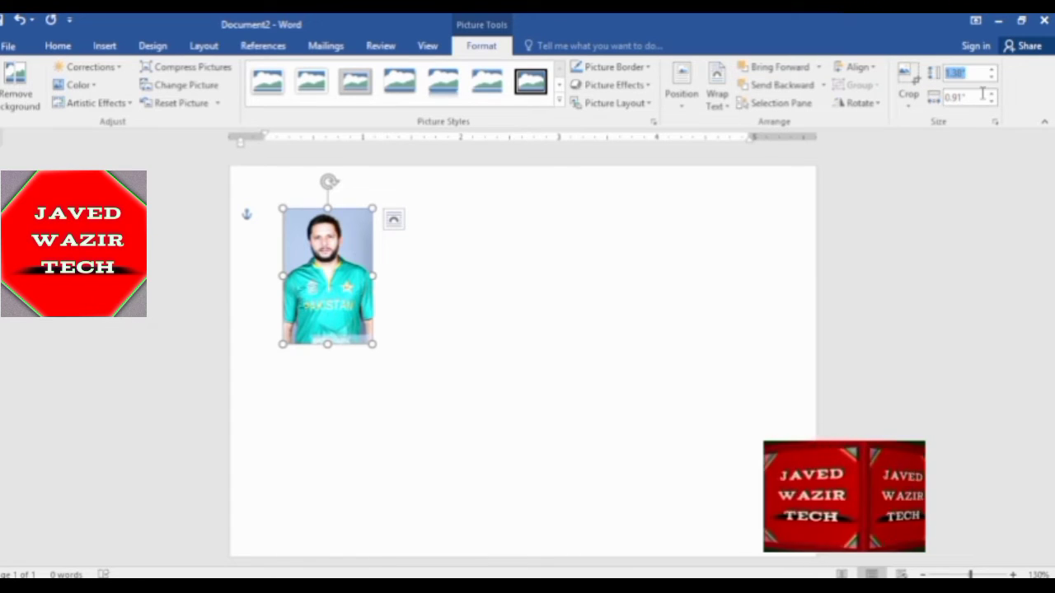
Enter 1-inch values into the photo's height and width boxes
text(1.6)
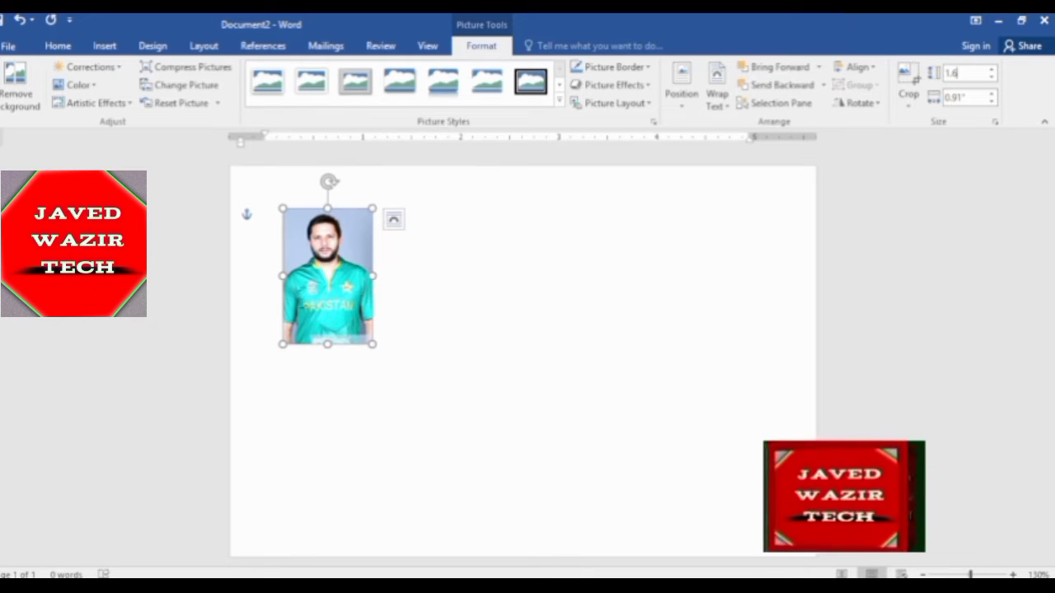
click(976, 97)
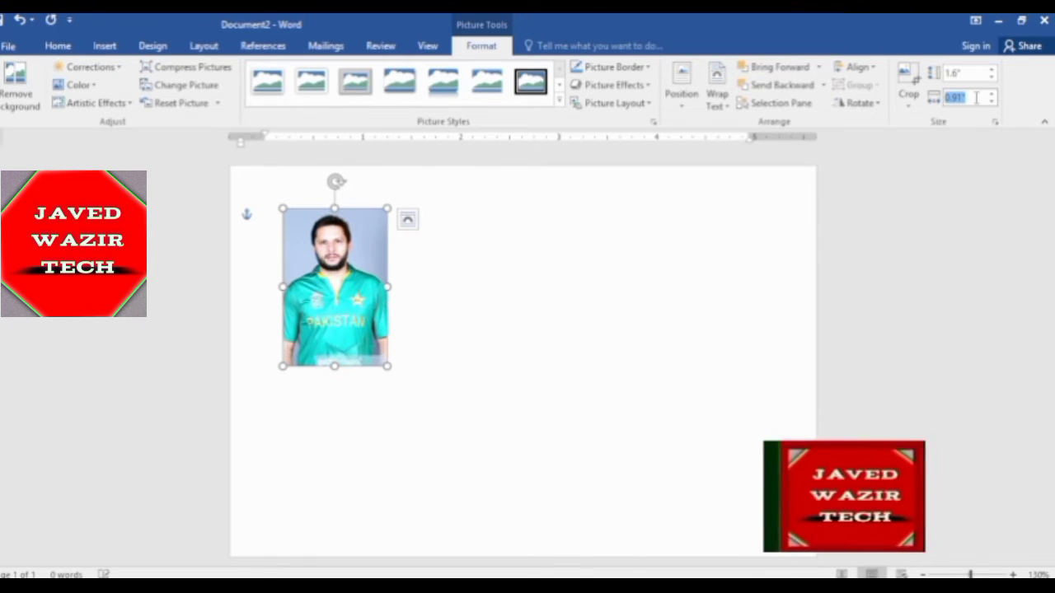
text(1.29)
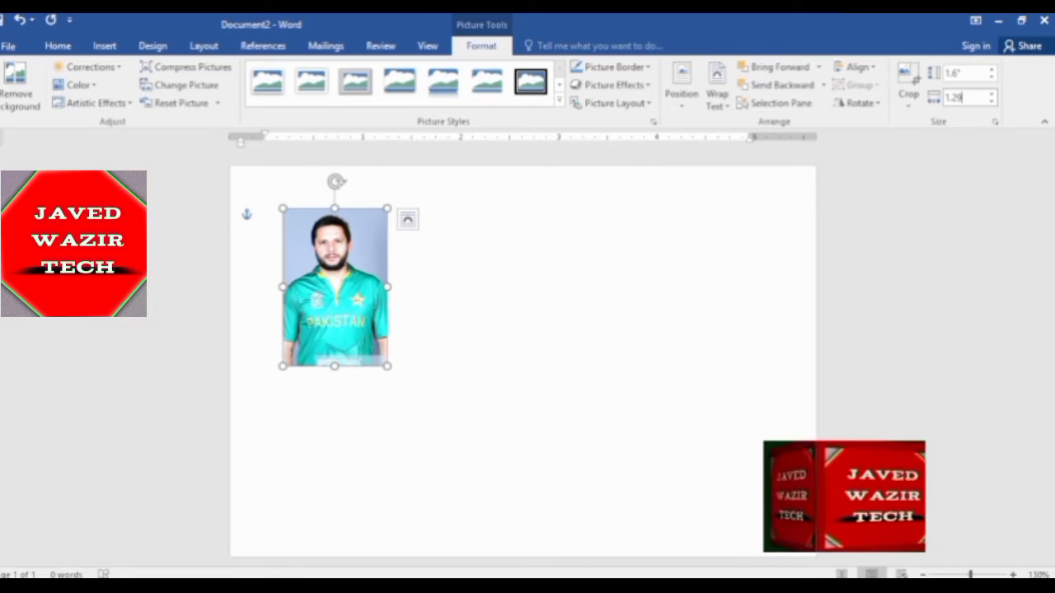
key(Return)
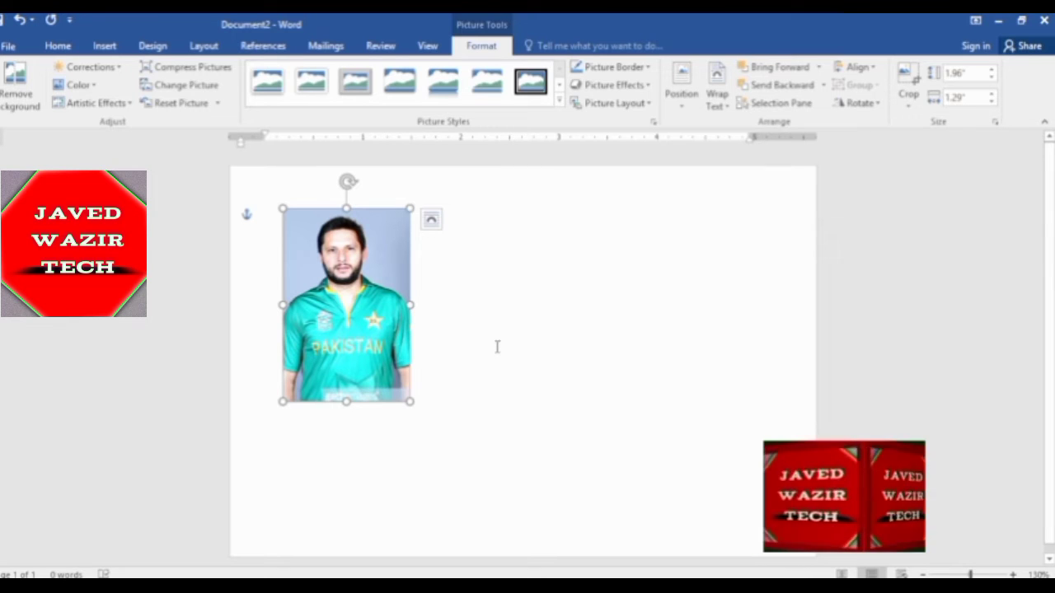
scroll(485, 341, down, 1)
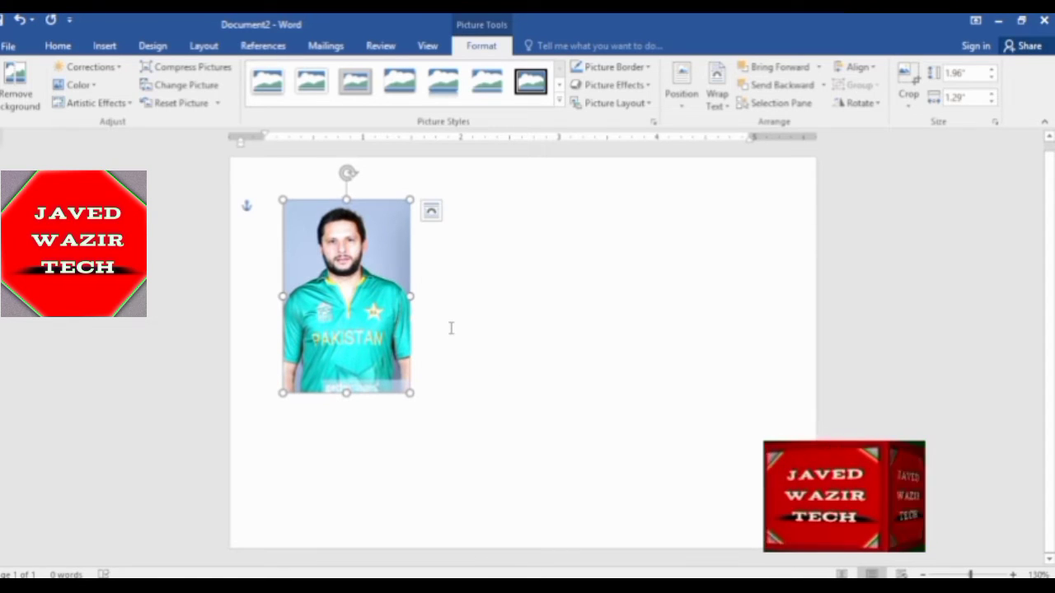
scroll(450, 319, down, 1)
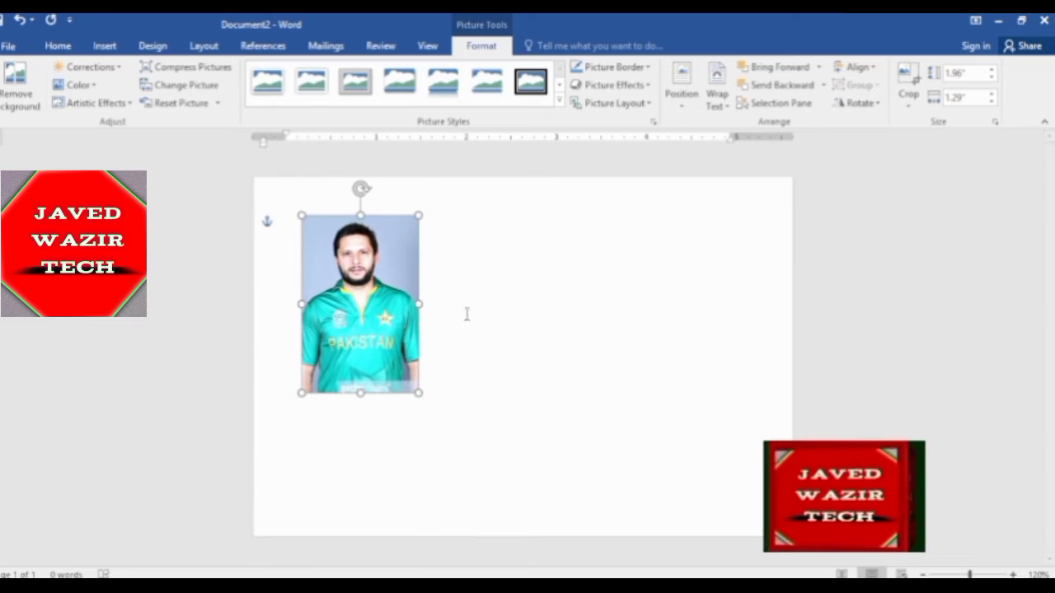
click(968, 74)
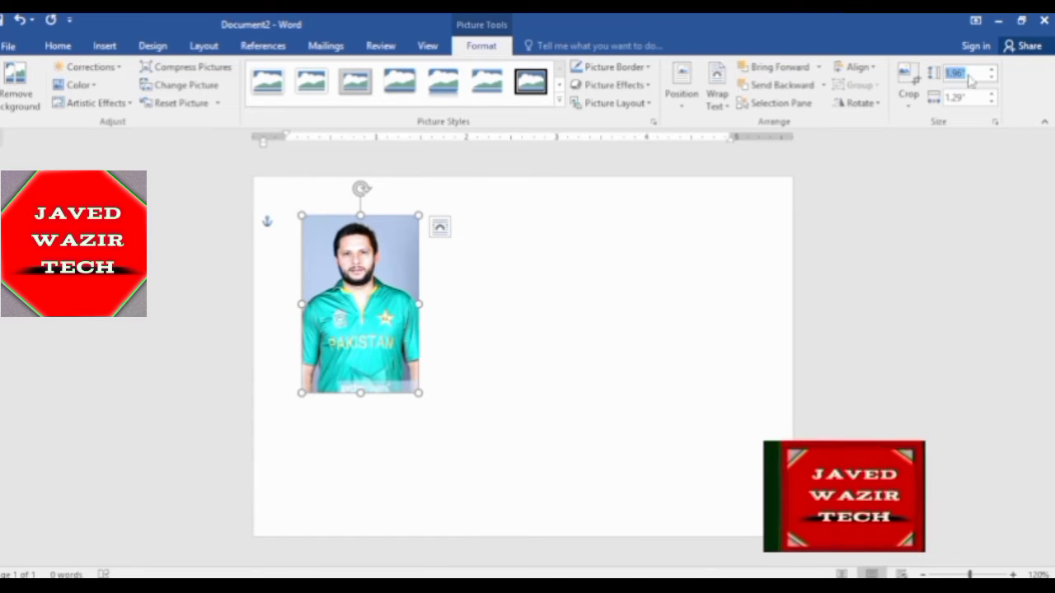
text(1)
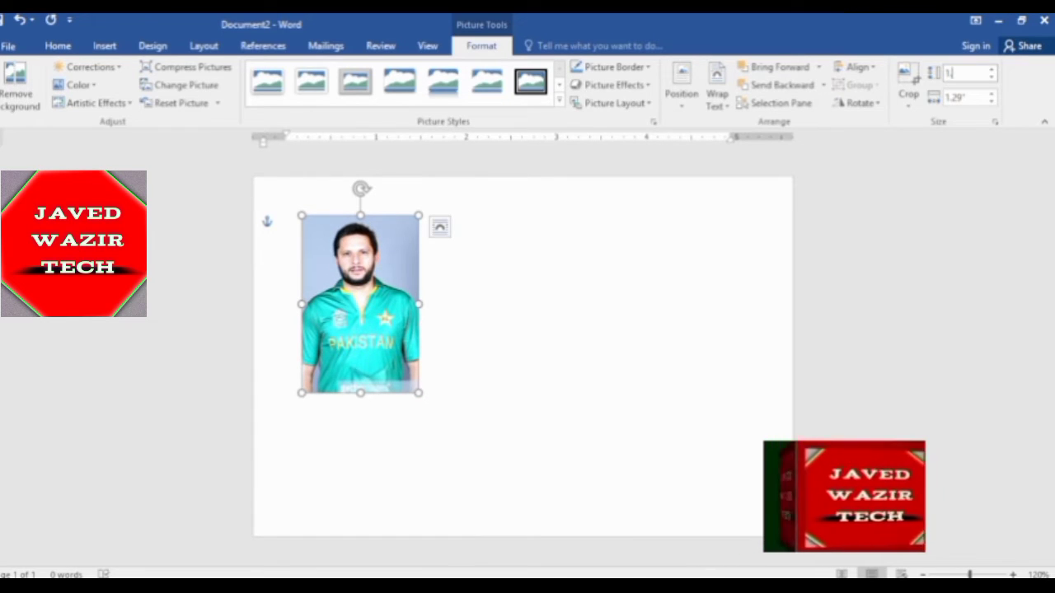
key(Return)
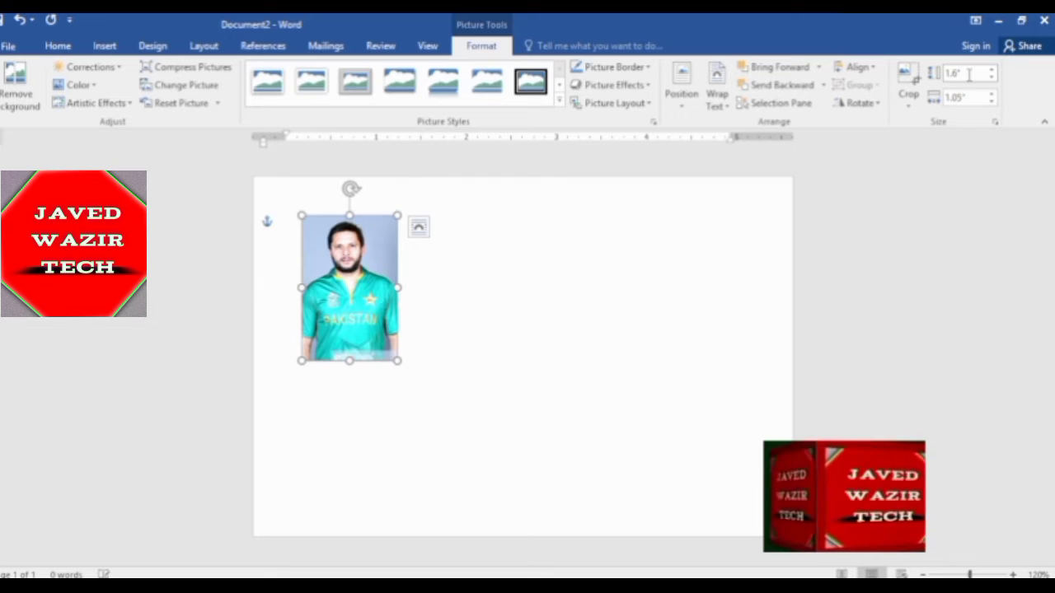
click(975, 97)
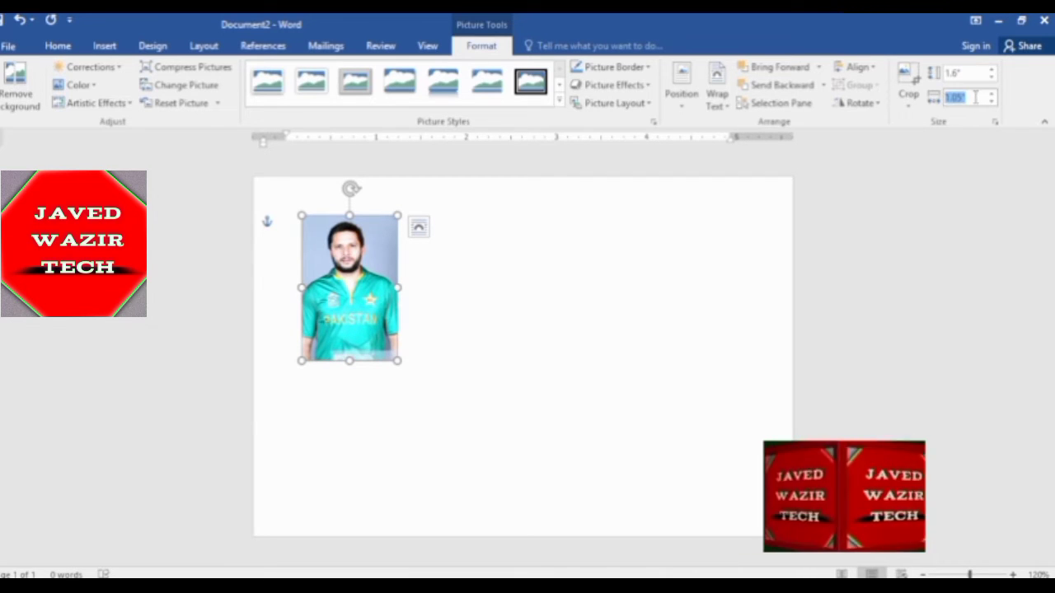
text(1.29)
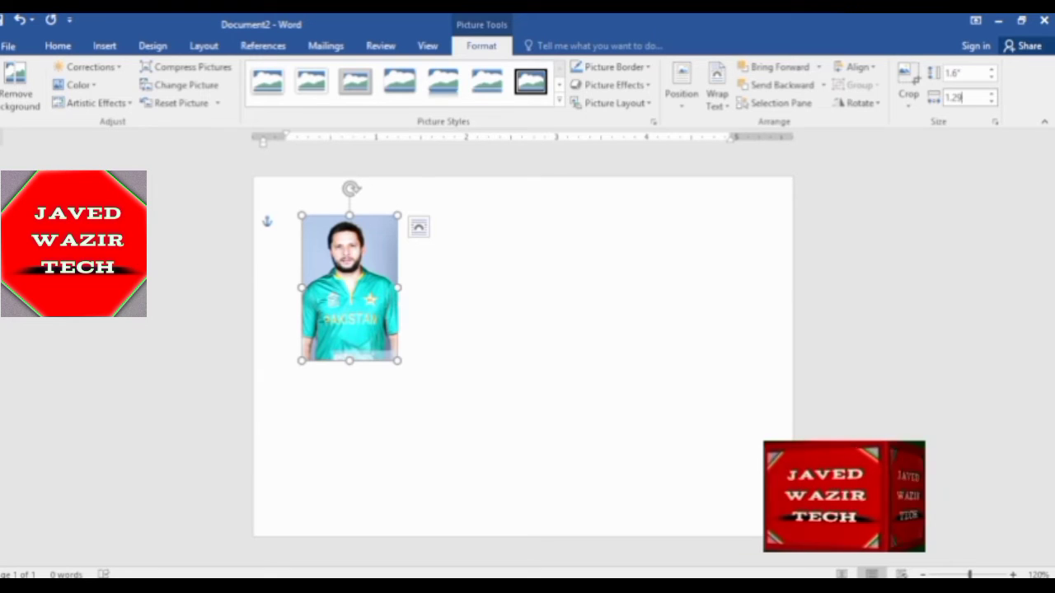
key(Return)
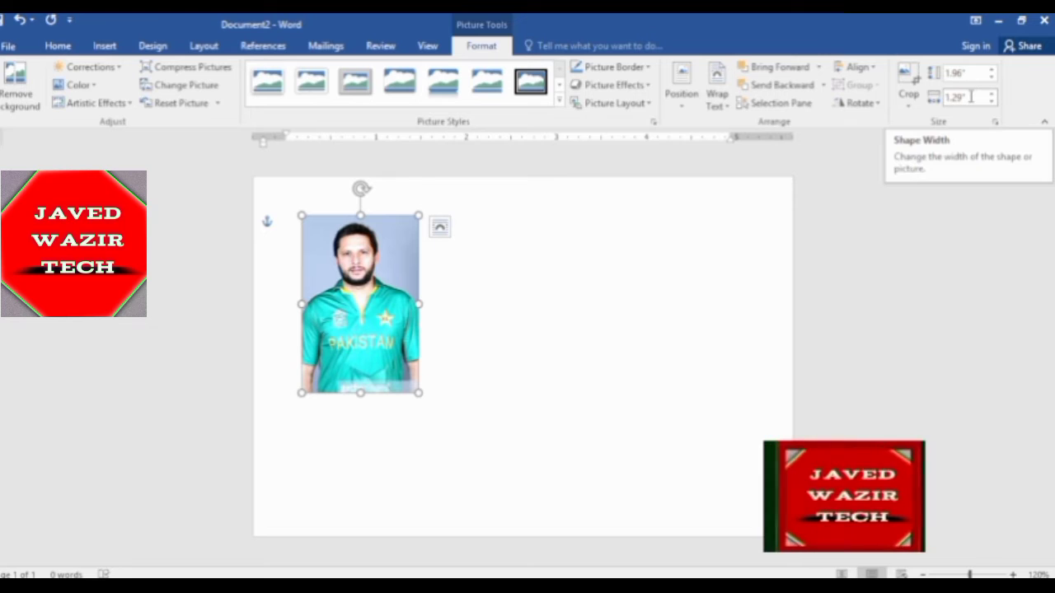
Try widths 0.91 and 1.4 inch, then set the height to 1 inch, giving 1" × 0.66"
double_click(973, 97)
text(0.91)
key(Return)
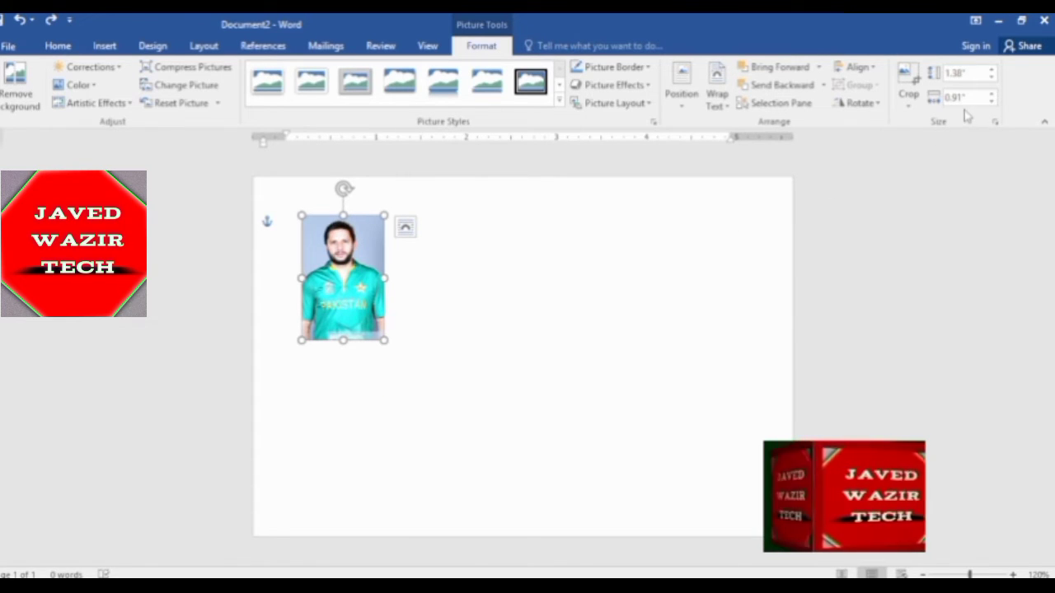
double_click(970, 98)
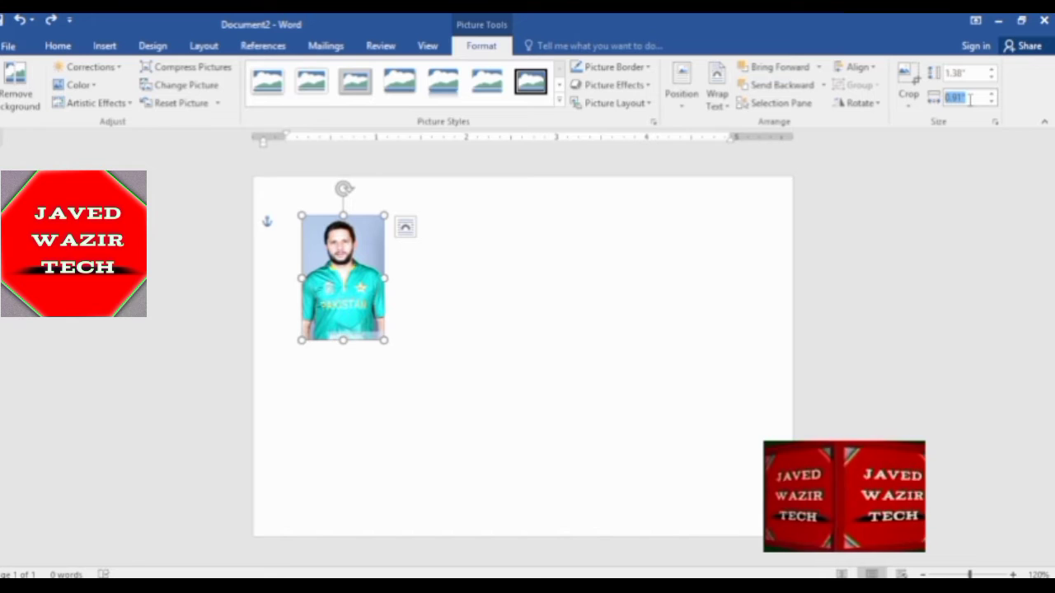
text(1)
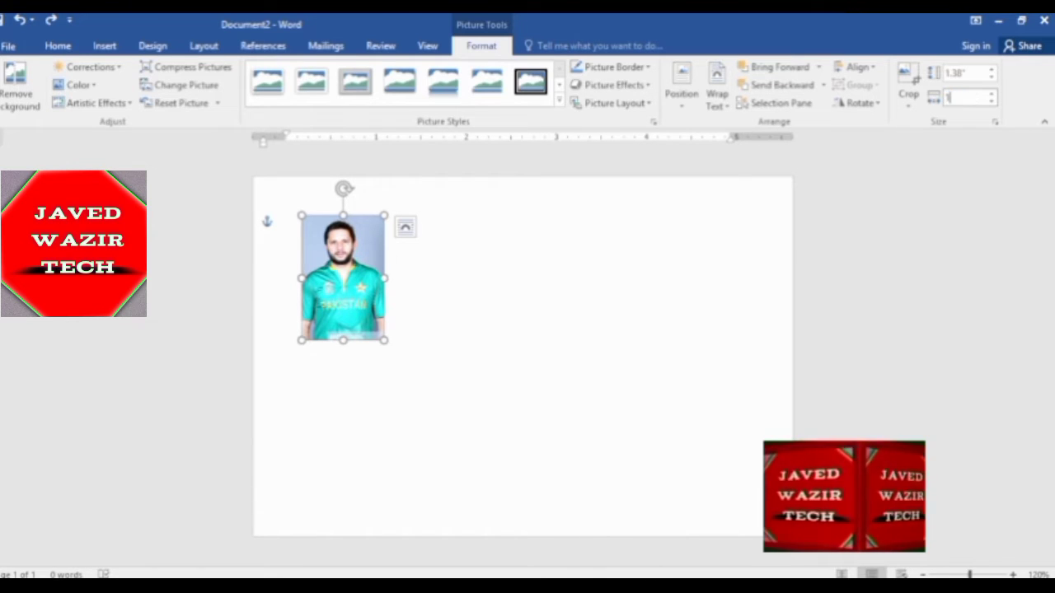
text(.4)
key(Return)
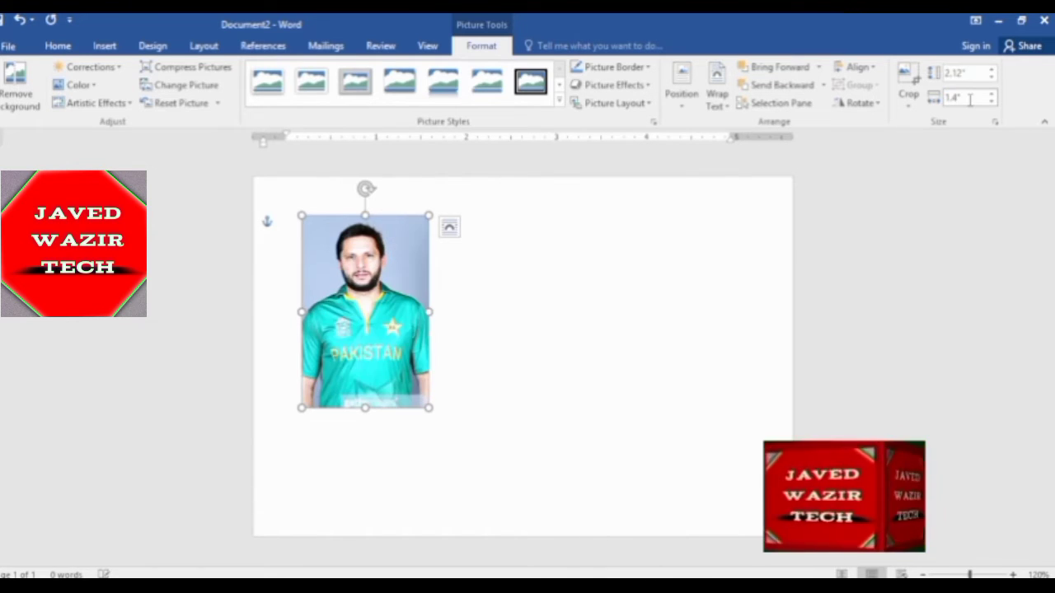
double_click(972, 75)
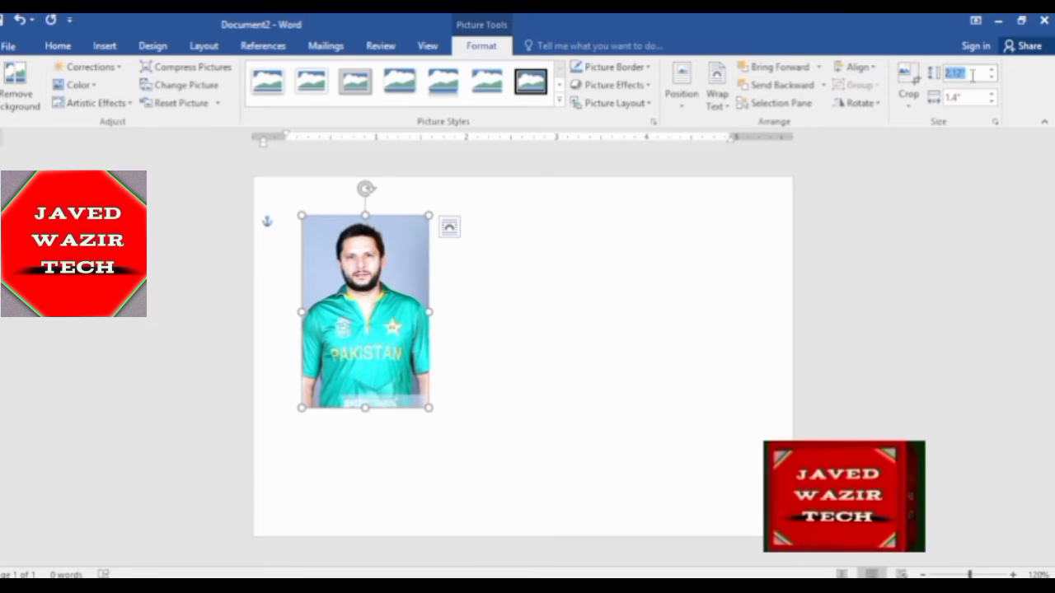
text(1)
key(Return)
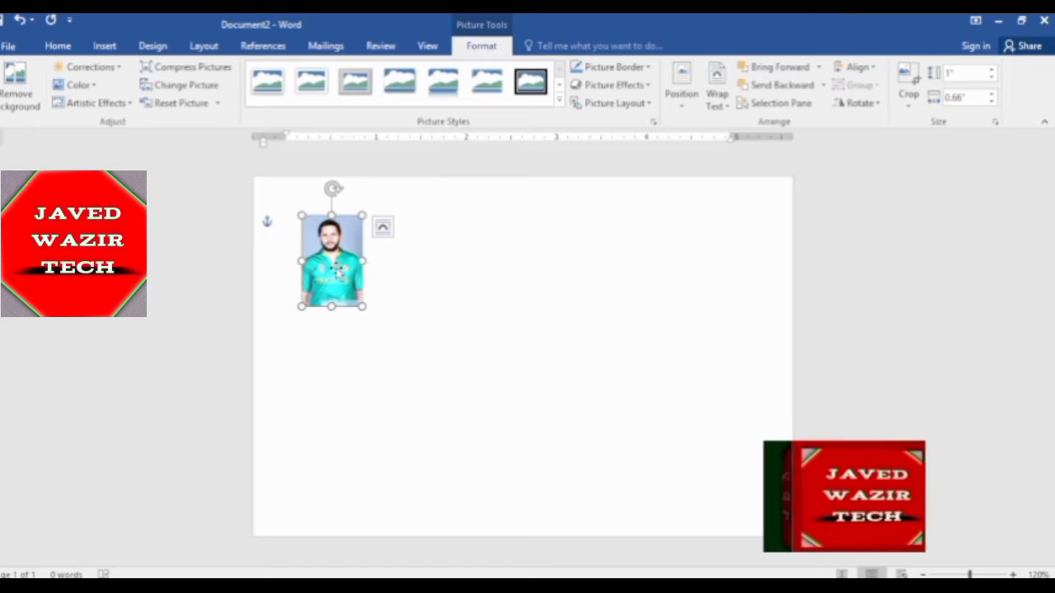
Widen the photo slightly to about 0.71 inch
drag(361, 259, 368, 260)
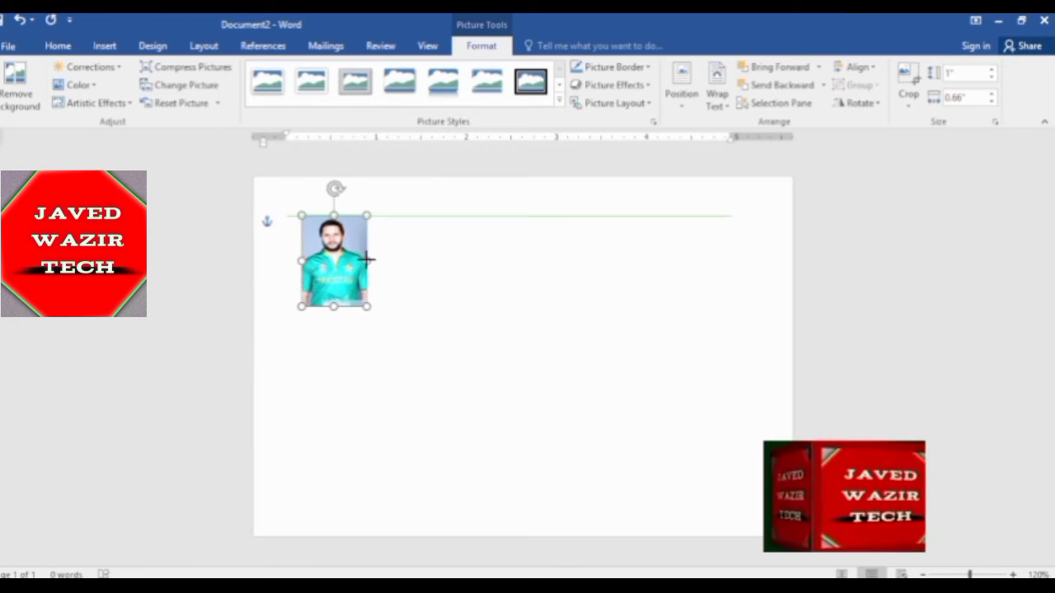
click(396, 321)
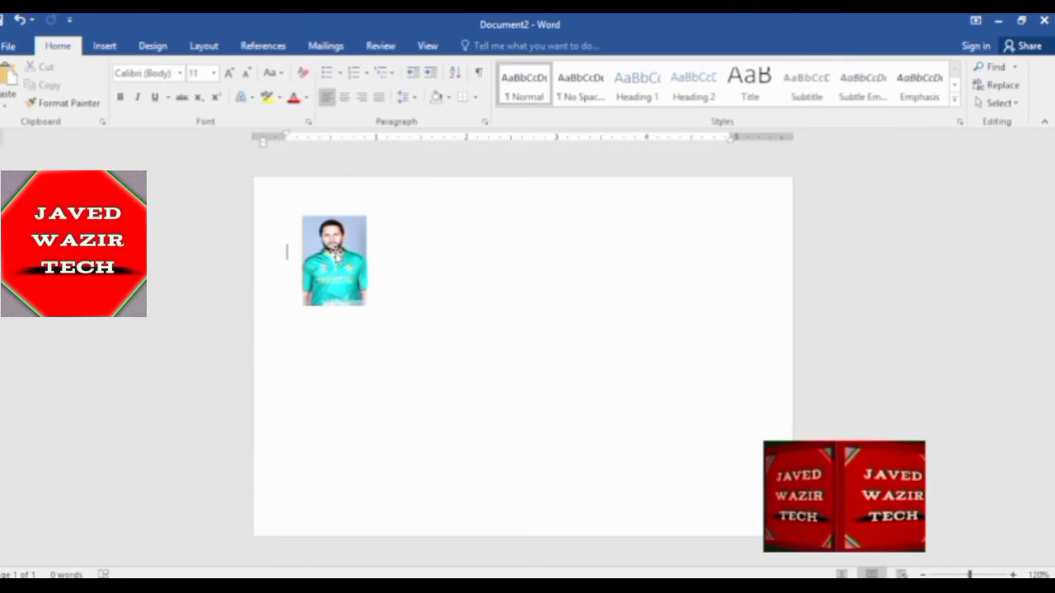
click(334, 259)
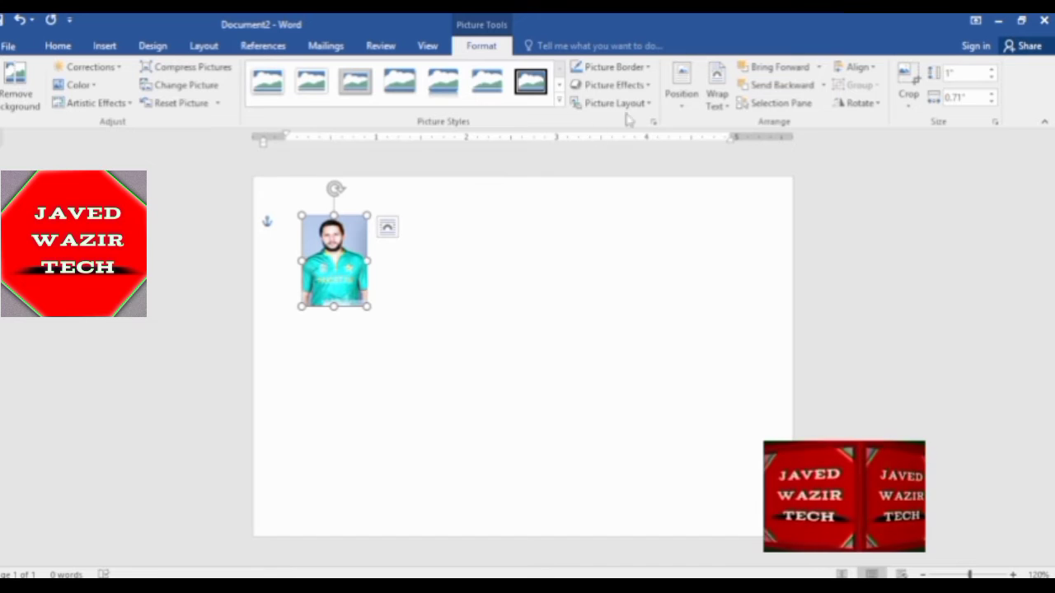
Give the photo a black picture border and thin it to 1 pt
click(642, 86)
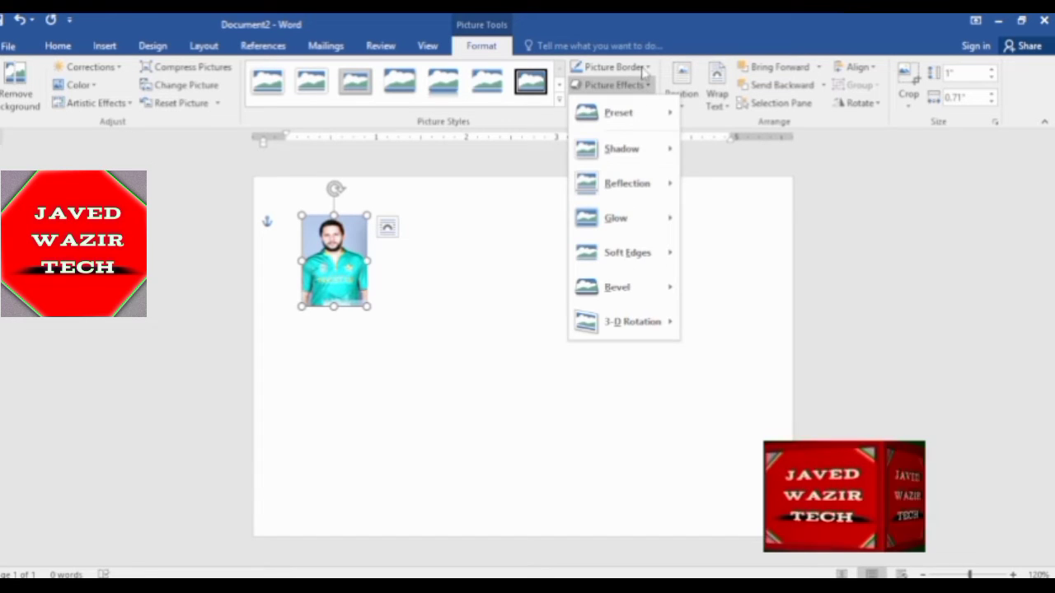
click(644, 67)
mouse_move(657, 244)
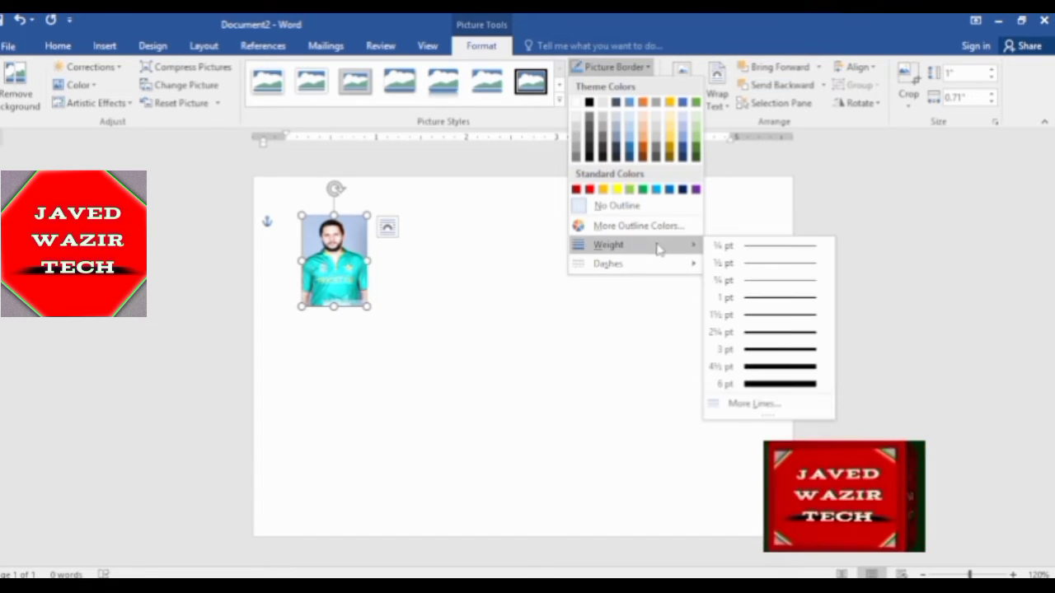
click(780, 355)
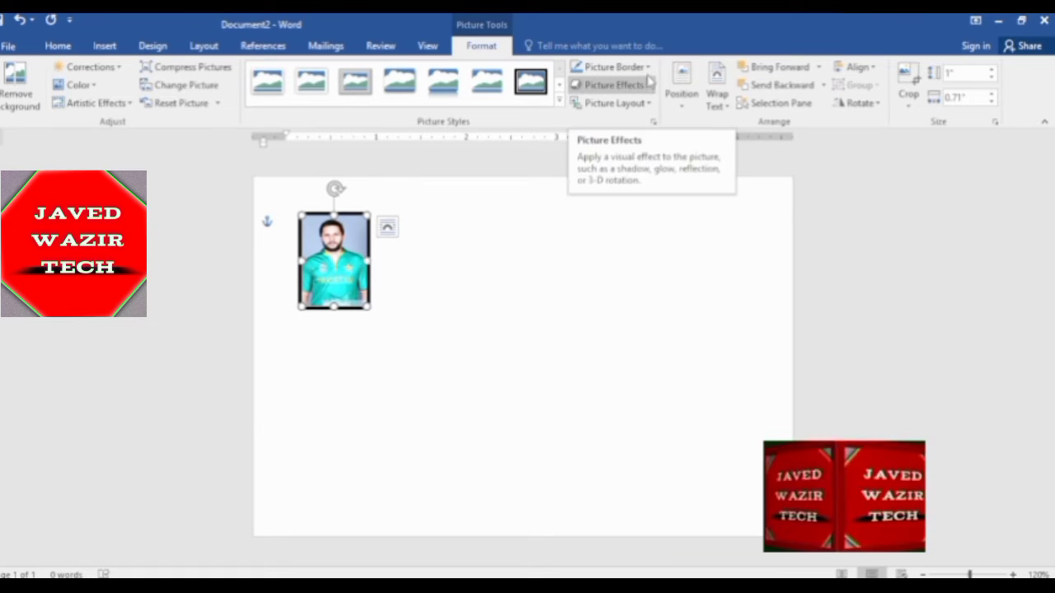
click(617, 67)
mouse_move(610, 245)
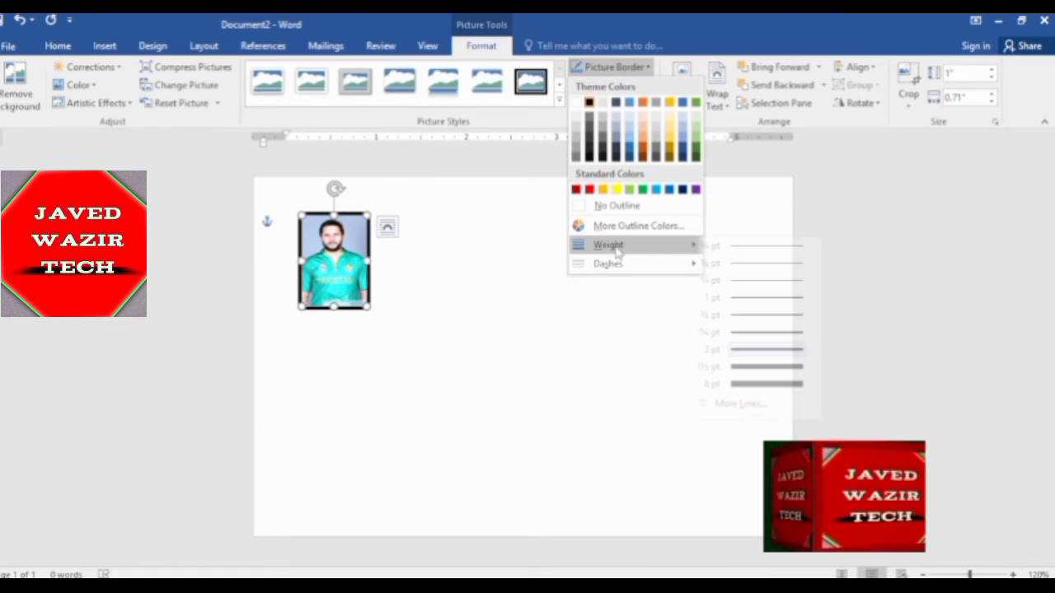
click(757, 301)
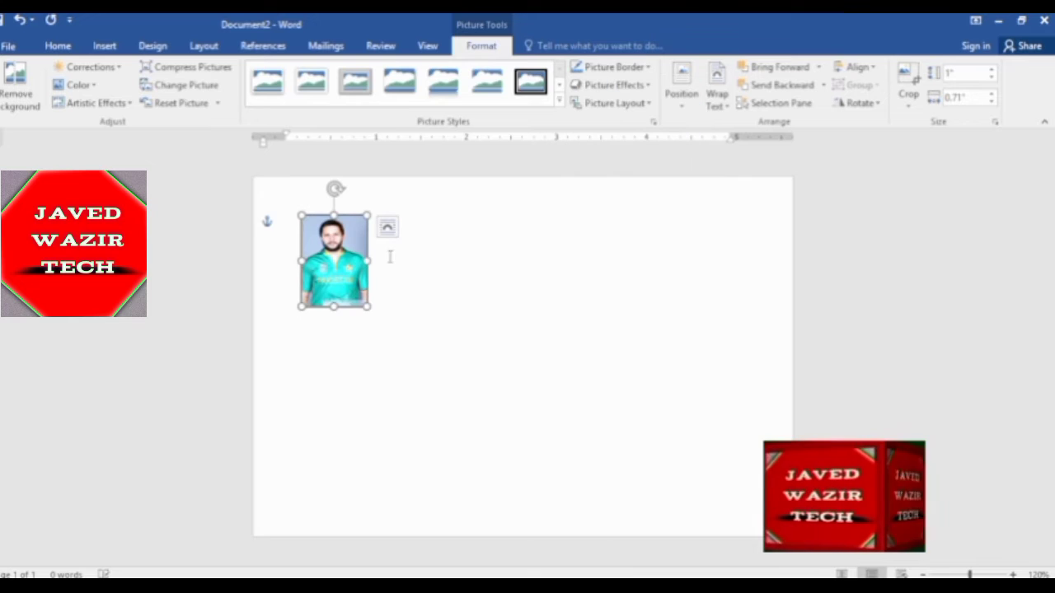
Copy the bordered photo to the clipboard
right_click(323, 237)
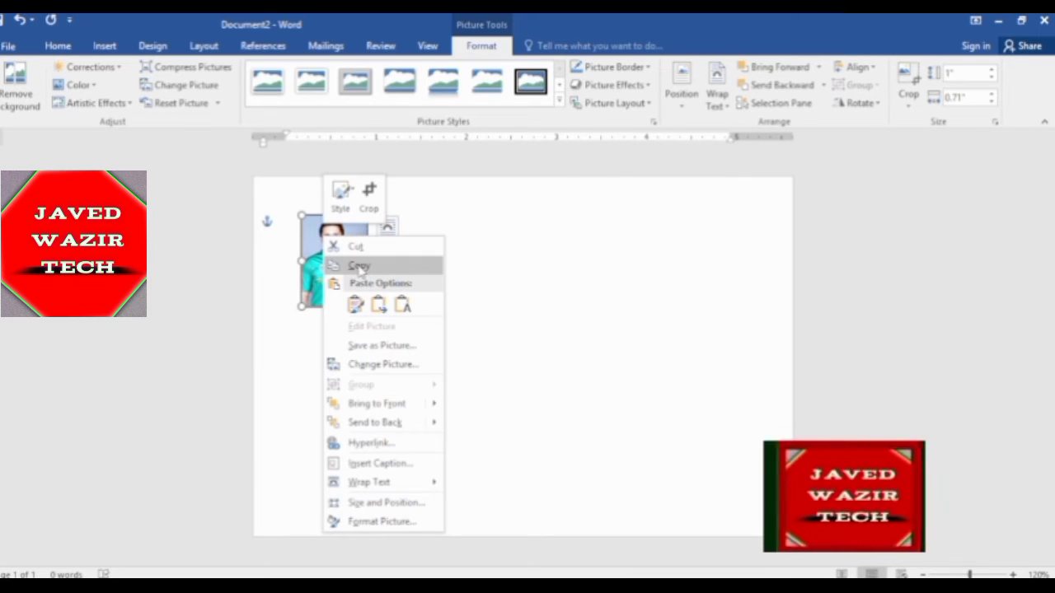
click(359, 268)
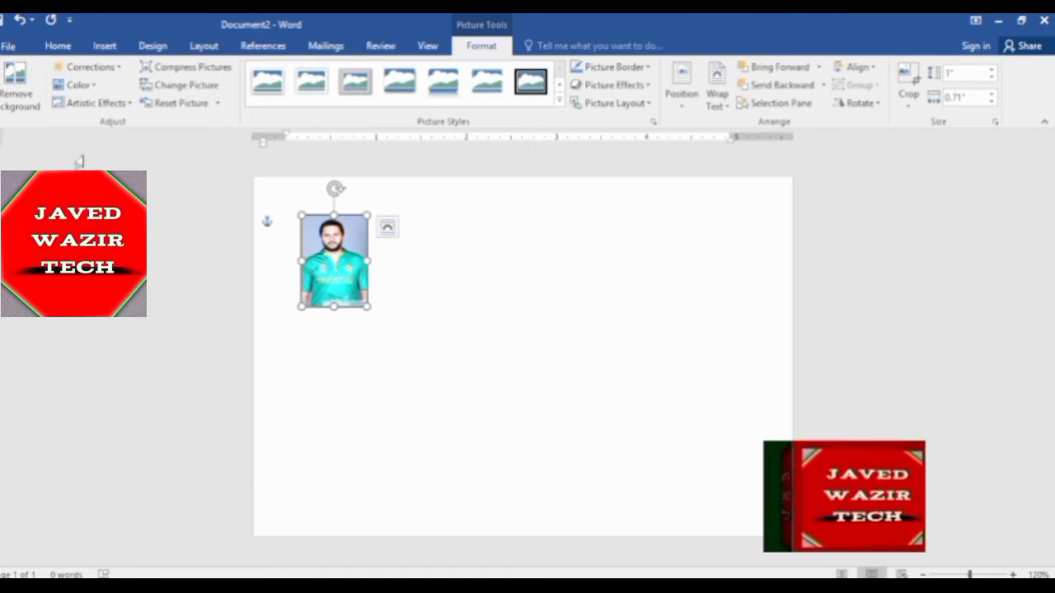
right_click(345, 256)
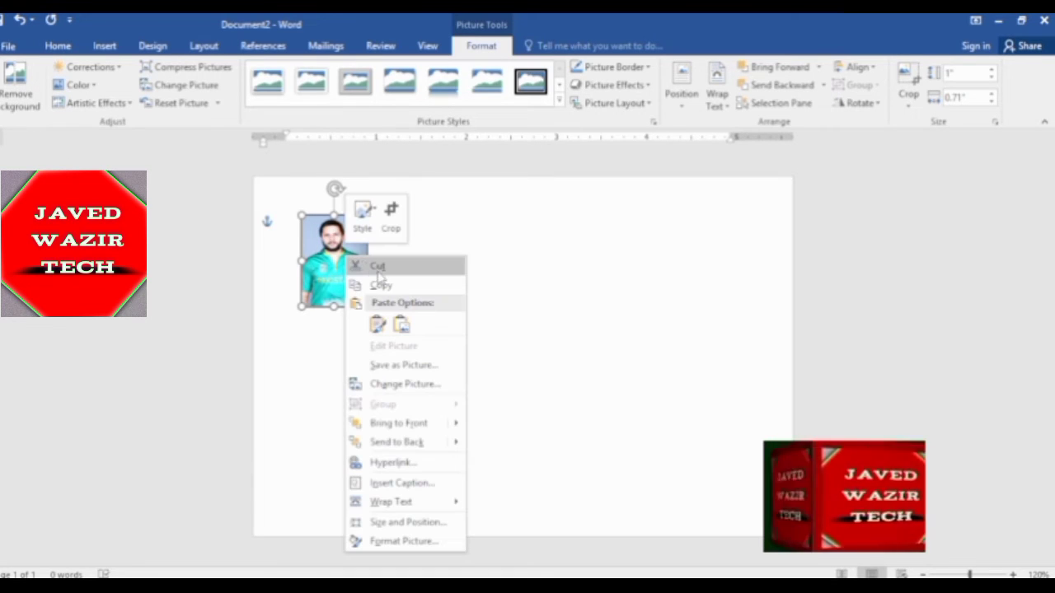
click(559, 377)
Paste four copies of the photo and line them up beside the original, five in a row
click(55, 45)
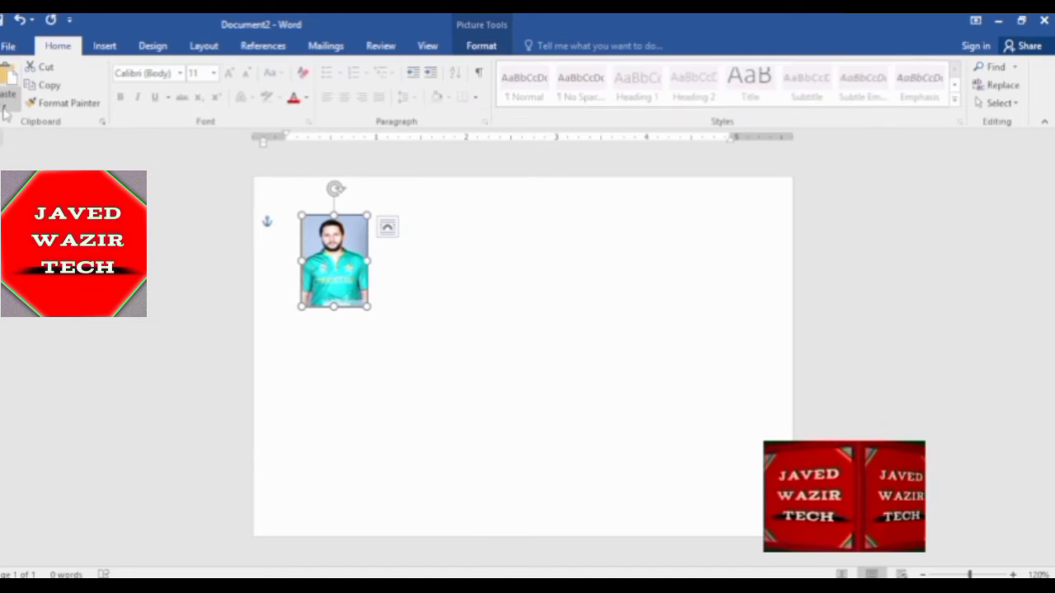
click(5, 95)
mouse_move(347, 270)
mouse_down()
mouse_move(416, 261)
mouse_move(407, 251)
mouse_up()
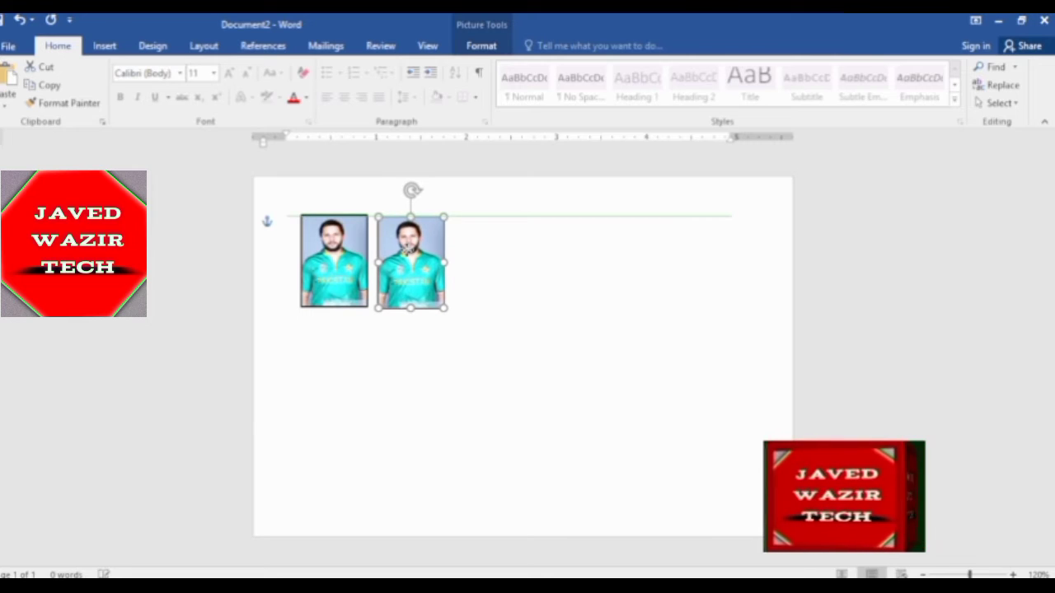
drag(407, 252, 407, 252)
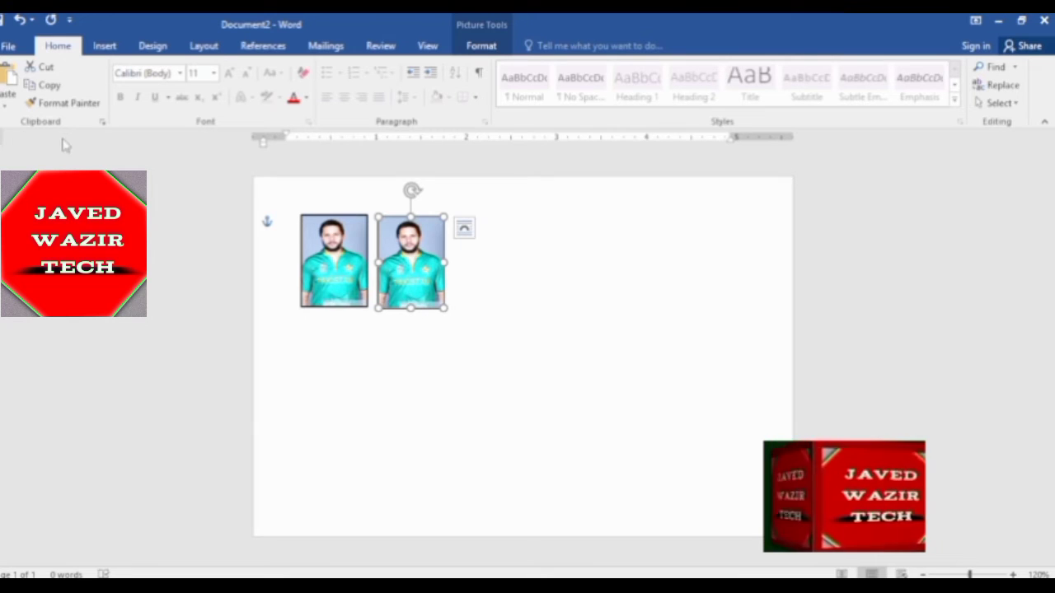
click(10, 78)
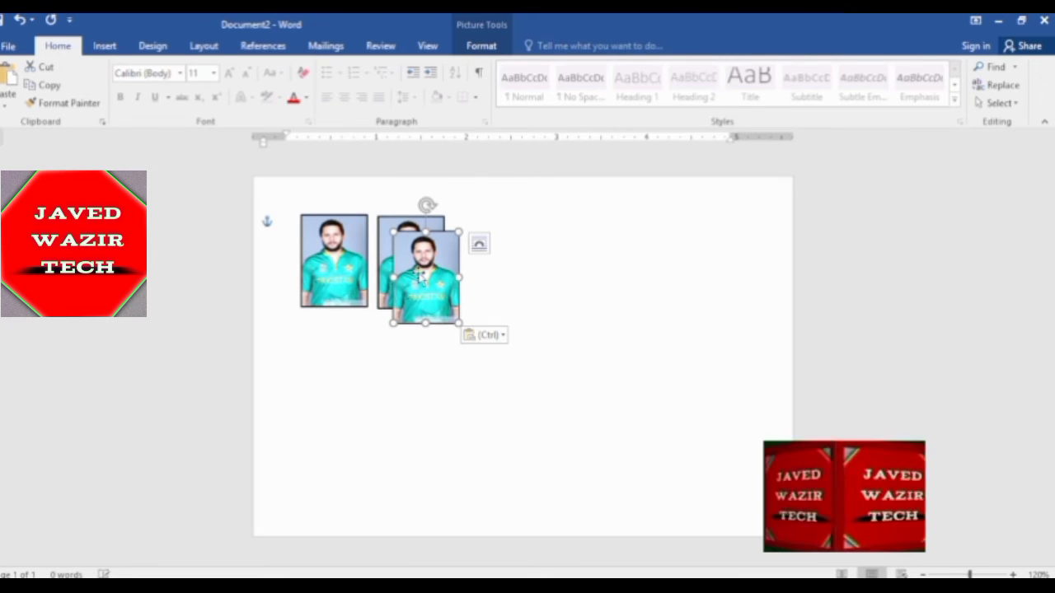
drag(420, 278, 482, 260)
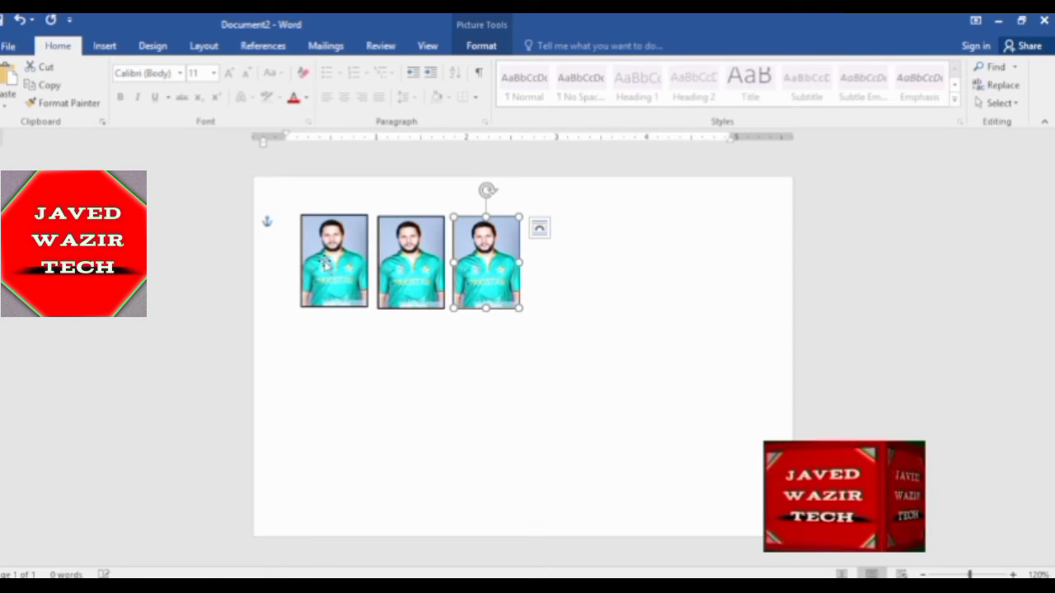
click(10, 79)
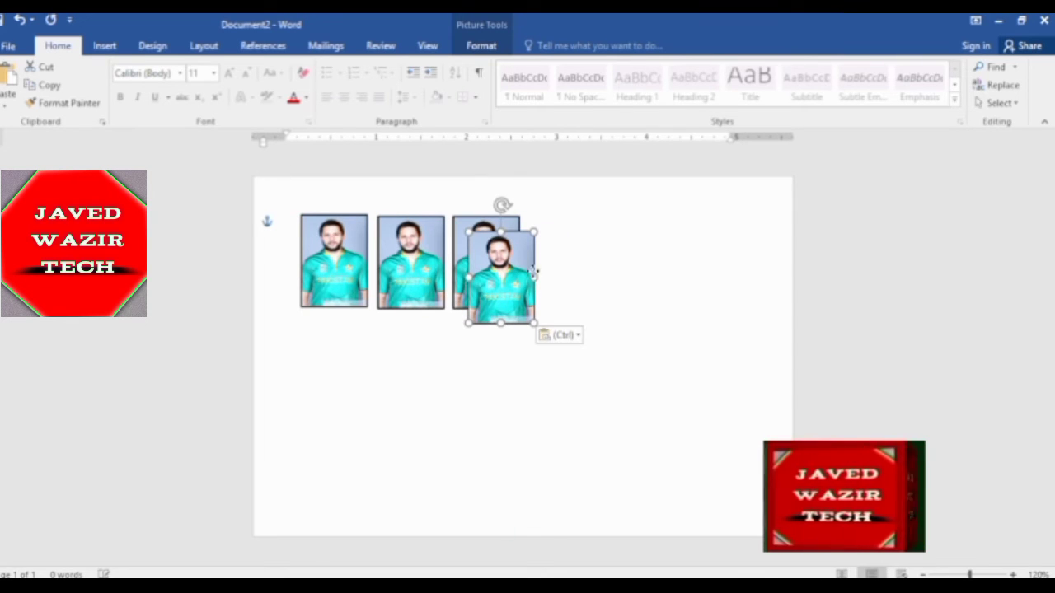
drag(522, 264, 586, 252)
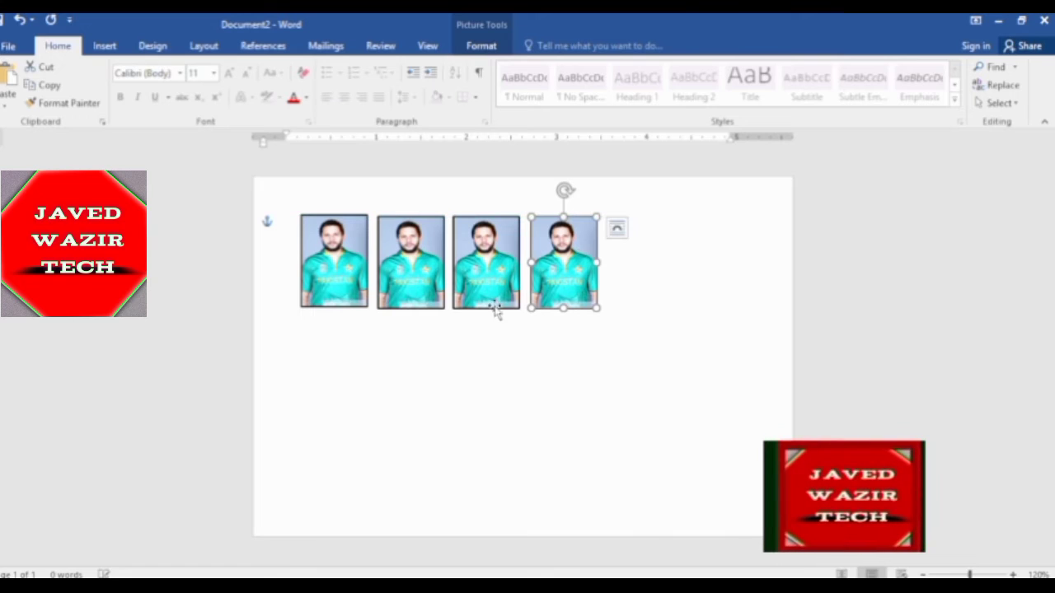
click(10, 79)
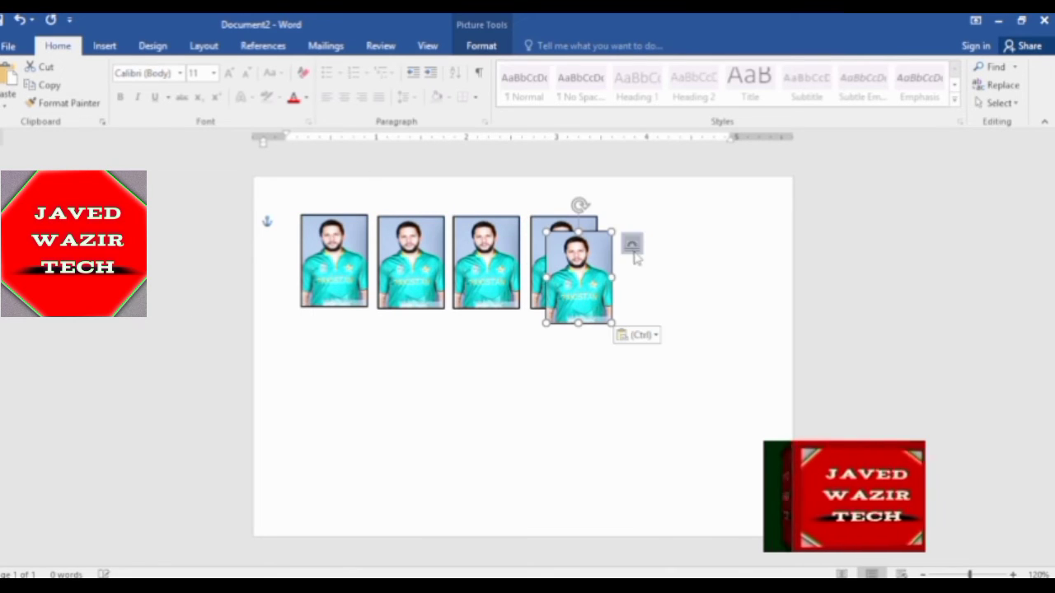
drag(615, 262, 651, 253)
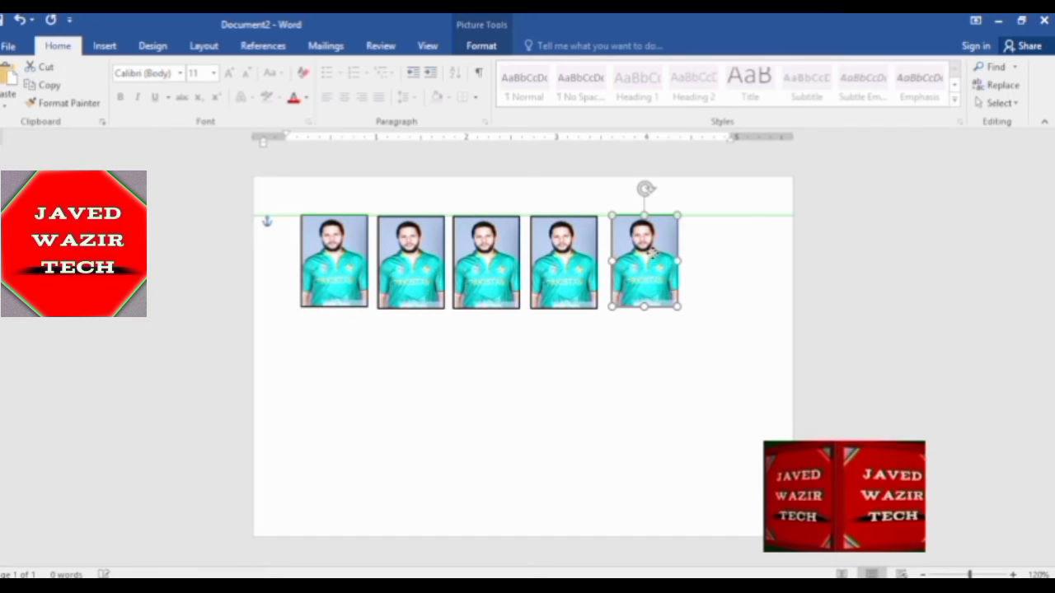
drag(648, 277, 648, 276)
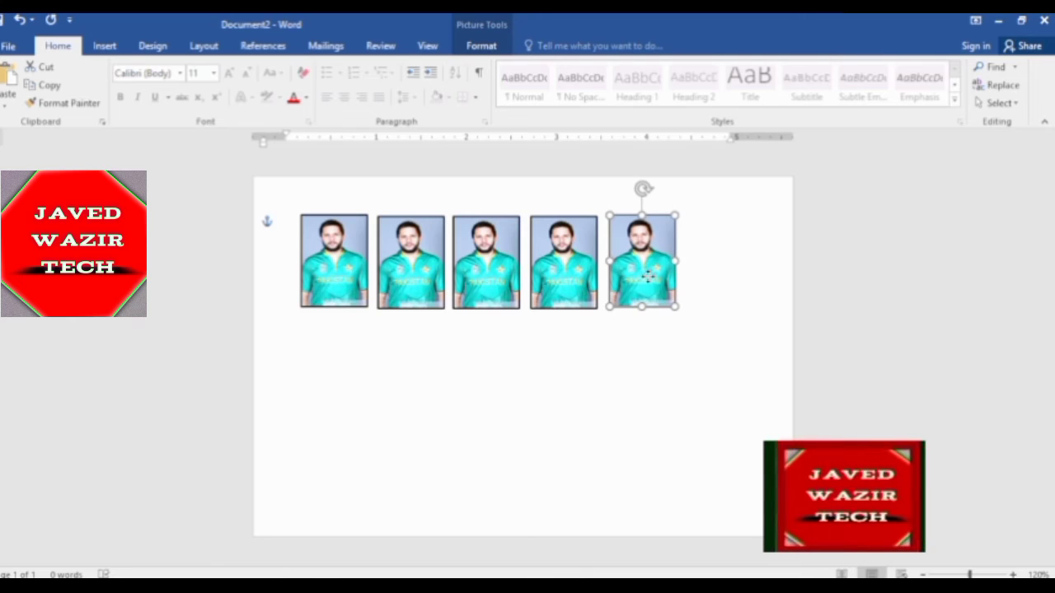
click(563, 372)
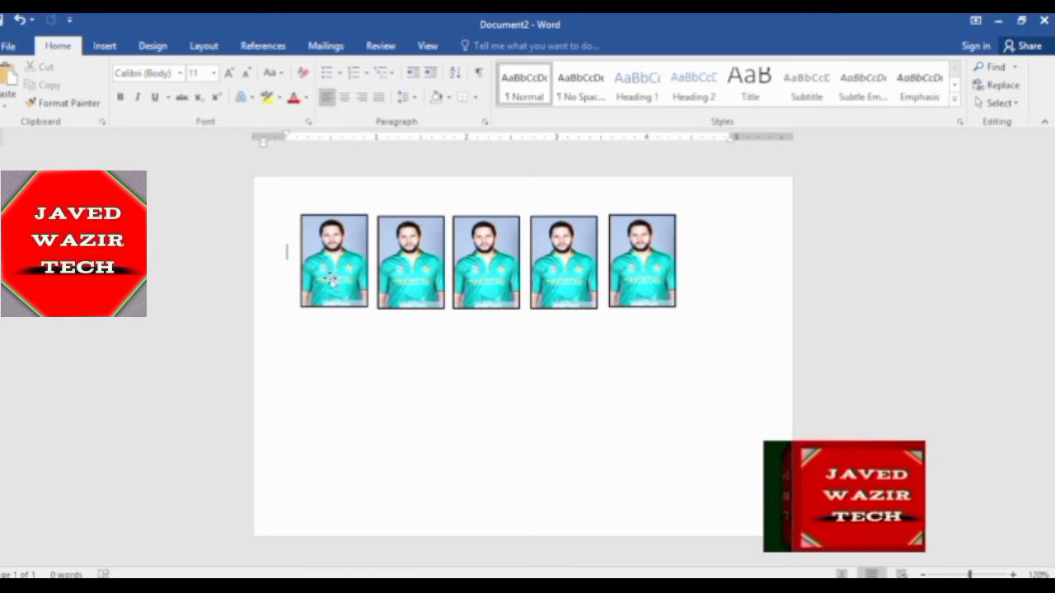
Copy the row of five photos and paste the copy below as a second row
click(333, 247)
ctrl+click(409, 272)
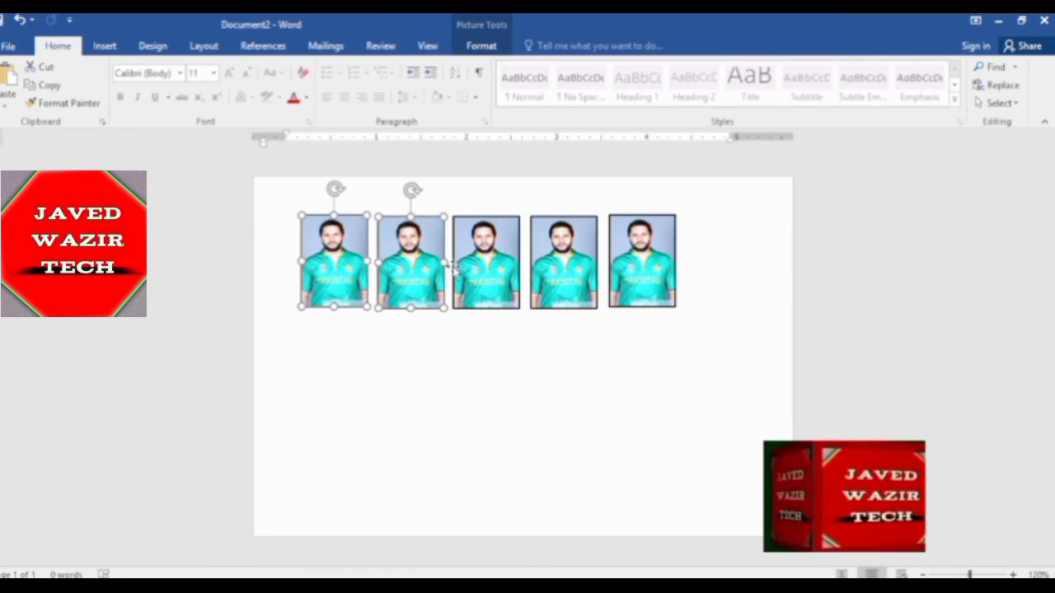
ctrl+click(495, 268)
ctrl+click(568, 271)
ctrl+click(626, 265)
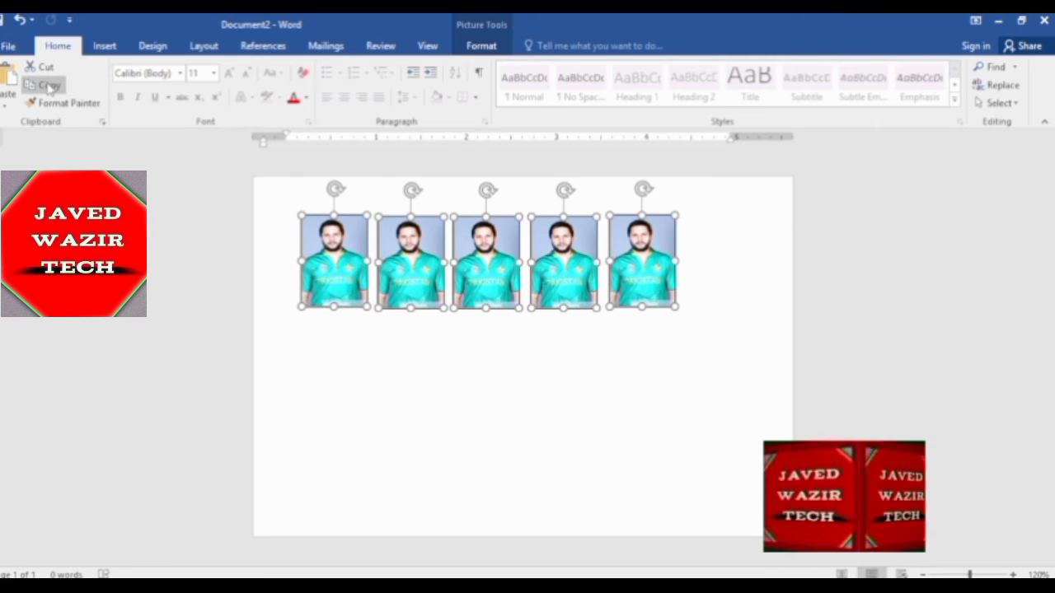
click(48, 86)
click(9, 109)
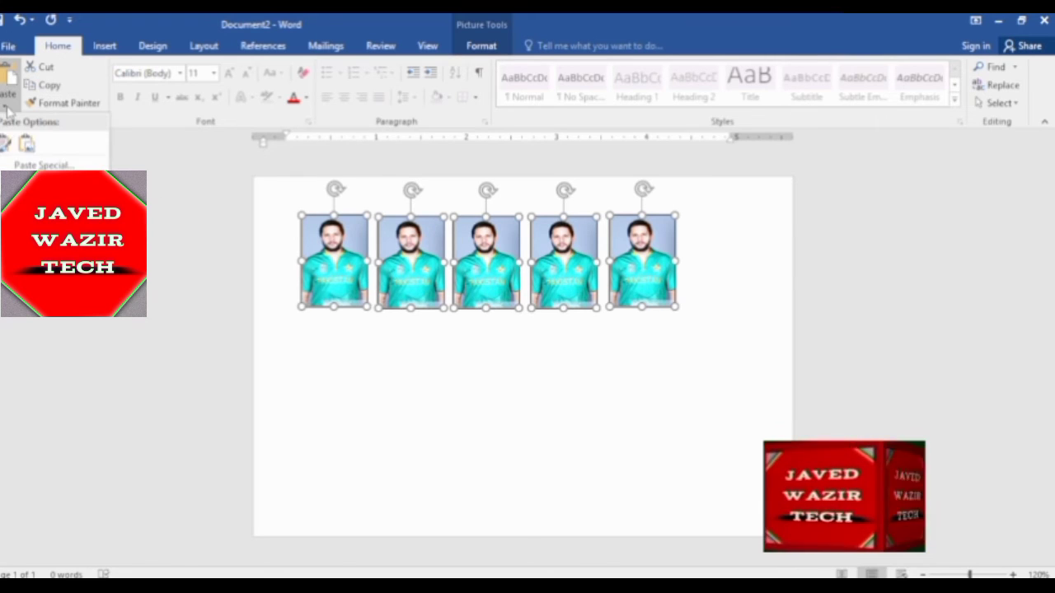
click(5, 144)
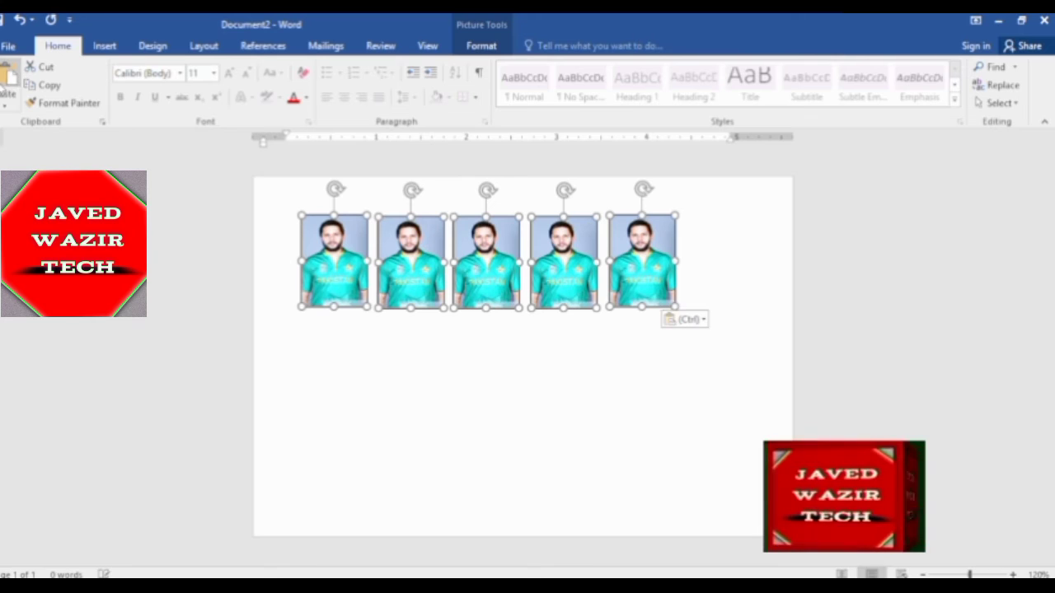
mouse_move(401, 253)
mouse_down()
mouse_move(428, 361)
mouse_move(413, 350)
mouse_up()
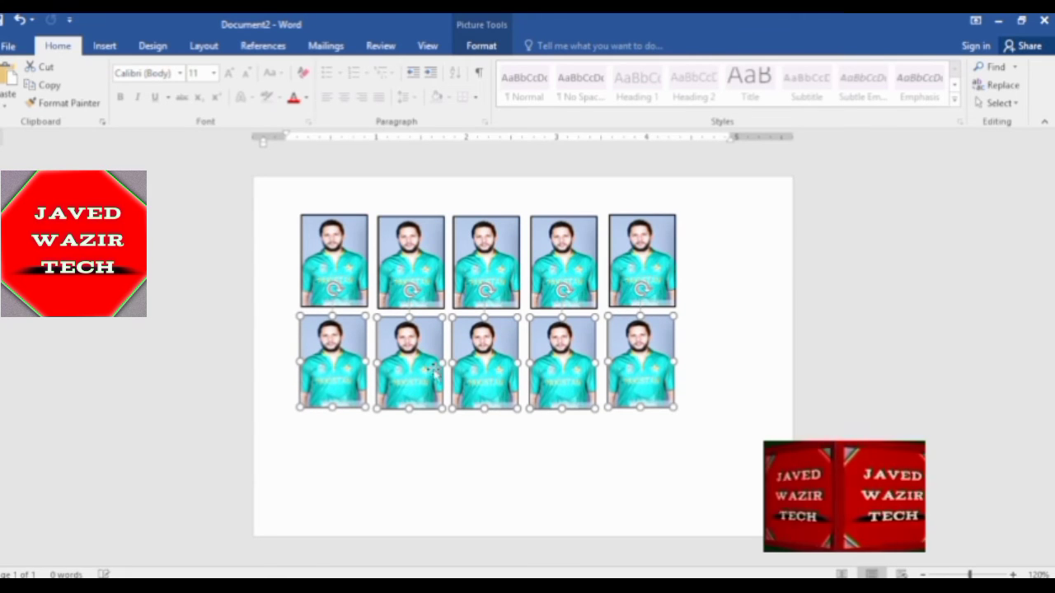
Paste another copy of the five-photo row and place it as the third row
click(7, 95)
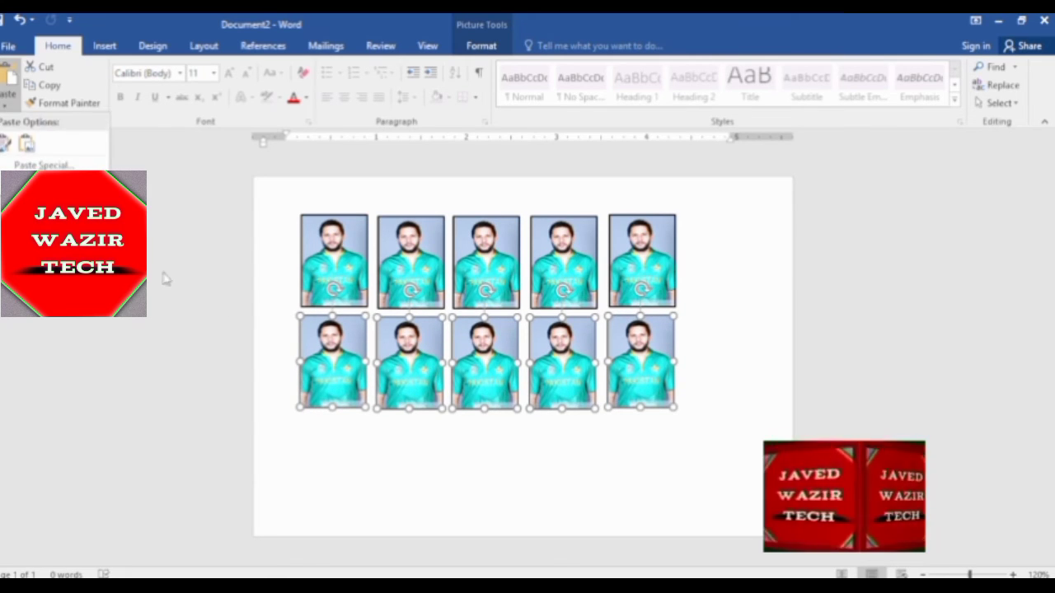
click(9, 83)
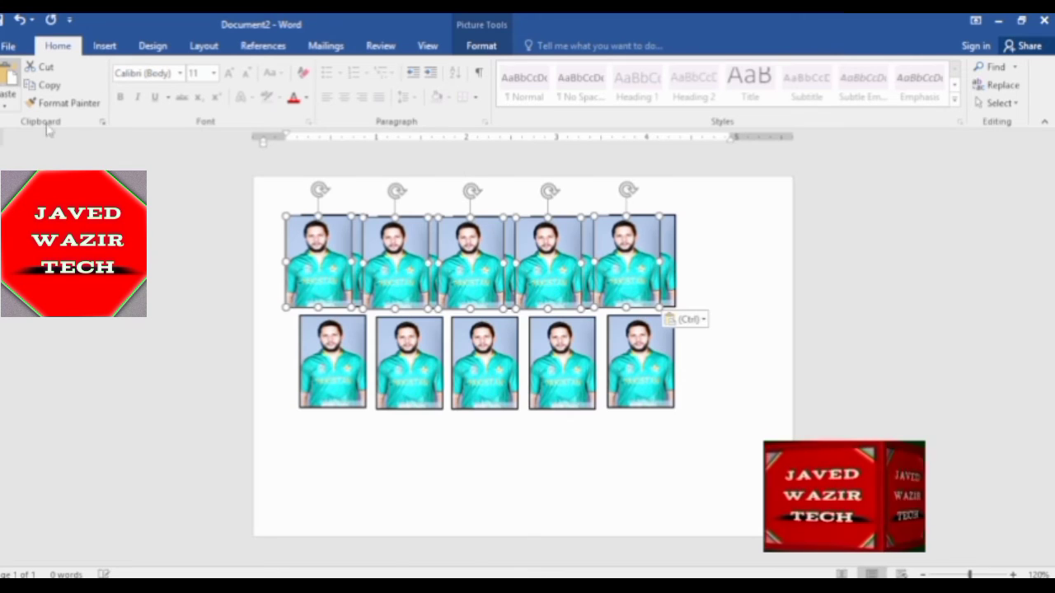
drag(400, 242, 441, 445)
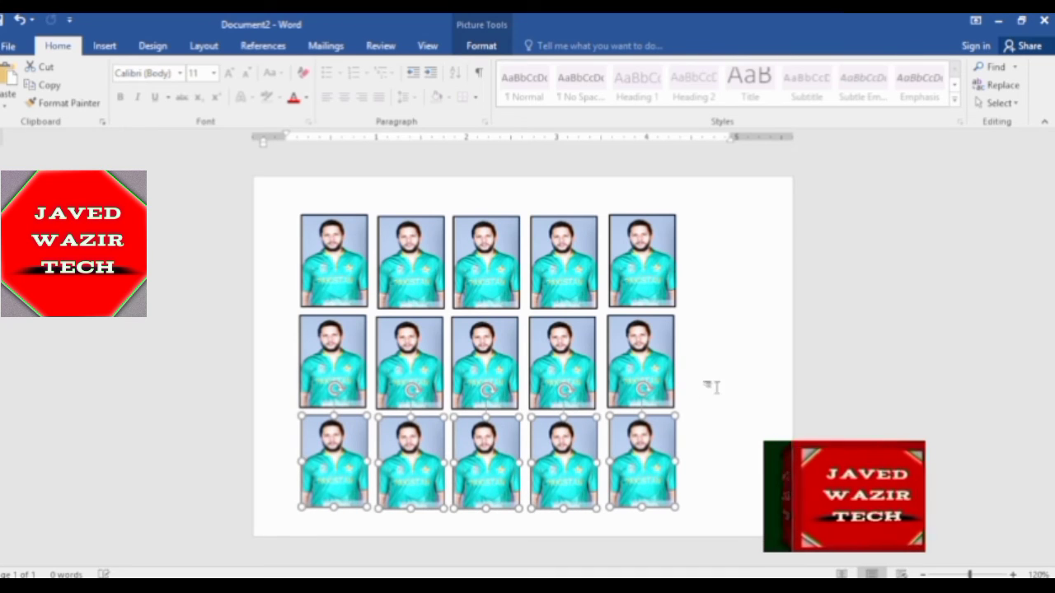
click(762, 373)
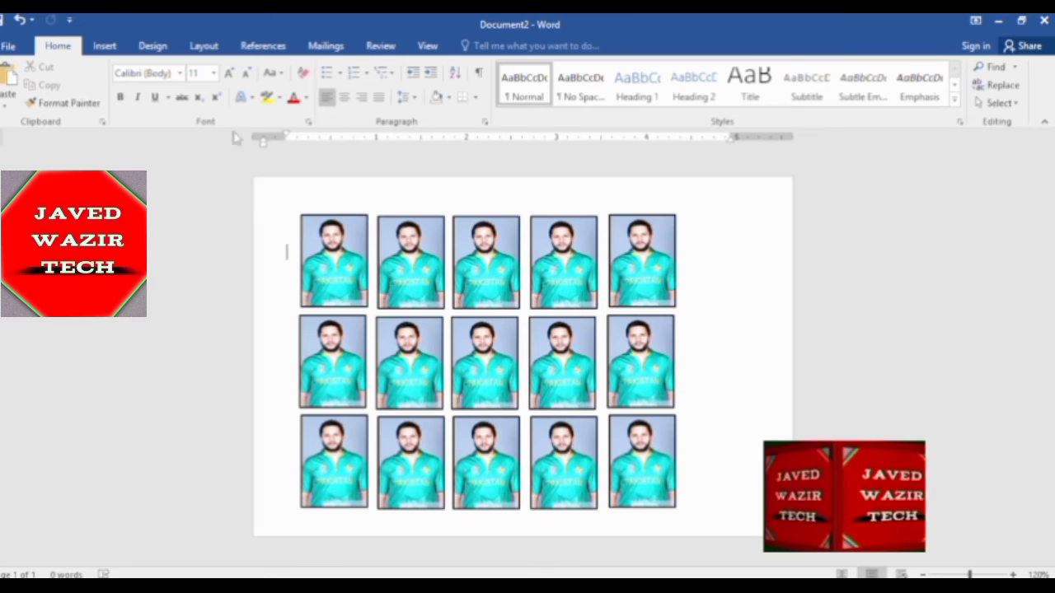
click(7, 47)
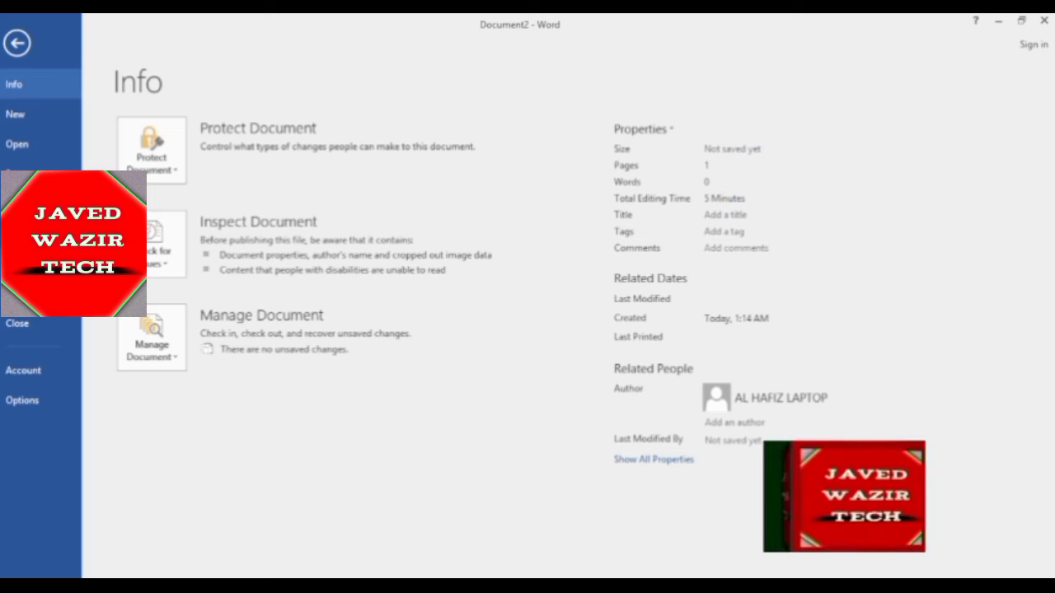
click(25, 232)
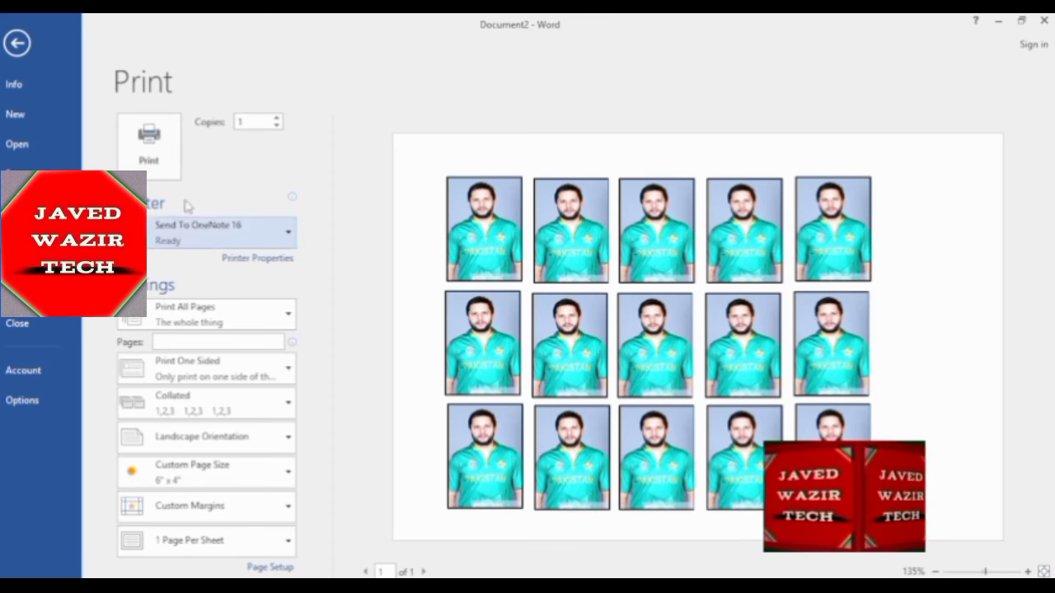
click(18, 46)
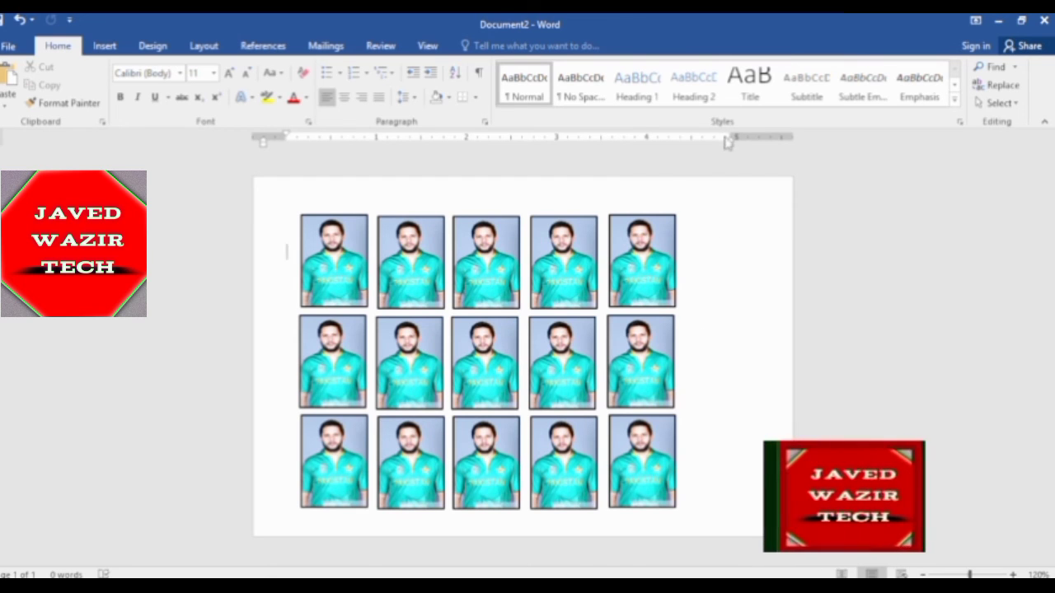
Pull the right margin inward and shift the left indent right, checking Print preview, to centre the grid
drag(733, 136, 685, 135)
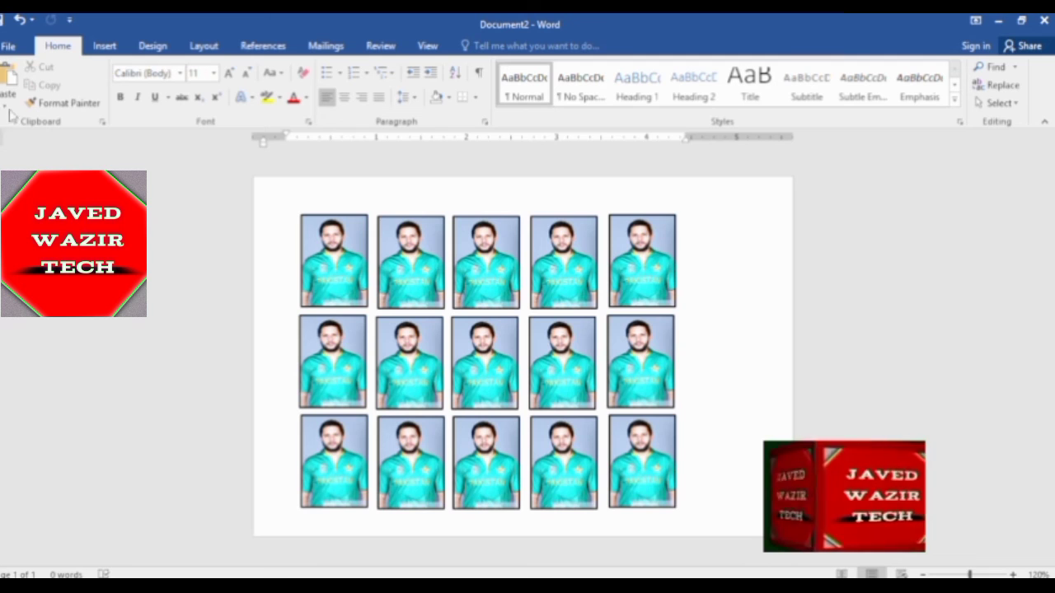
click(8, 46)
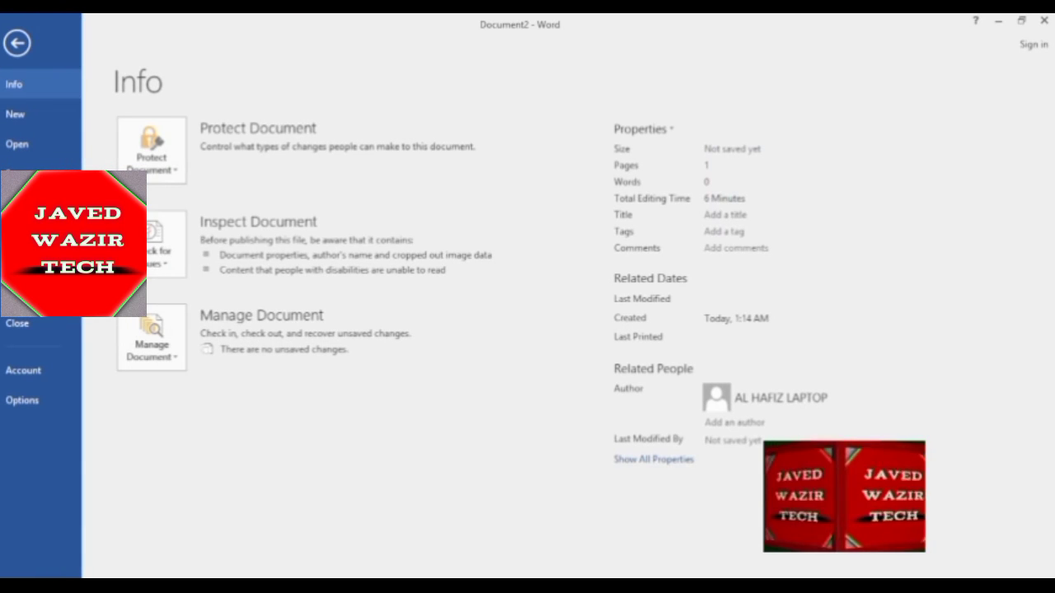
click(17, 233)
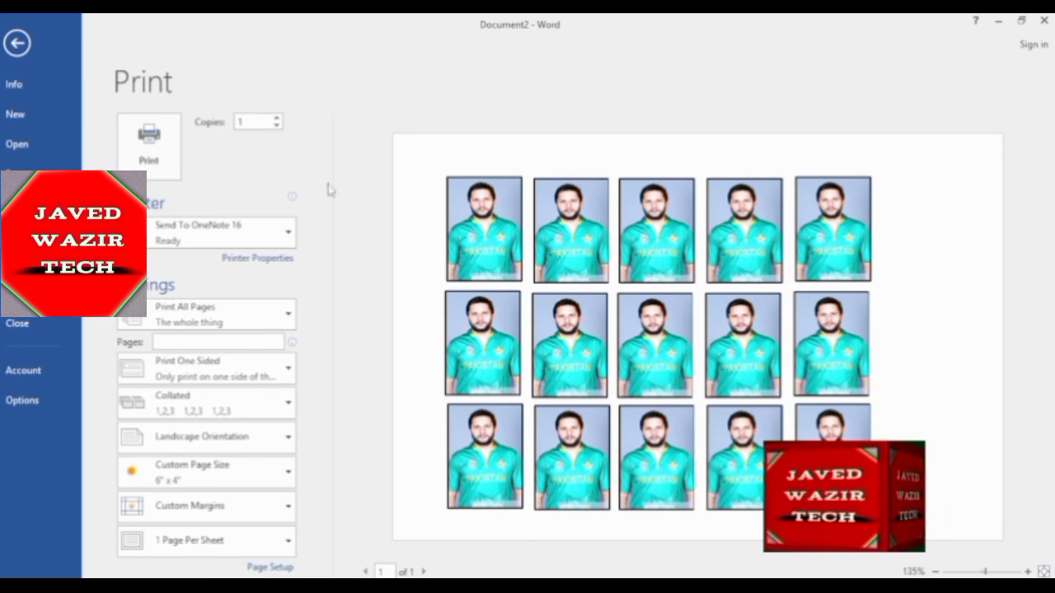
click(17, 43)
drag(285, 138, 301, 136)
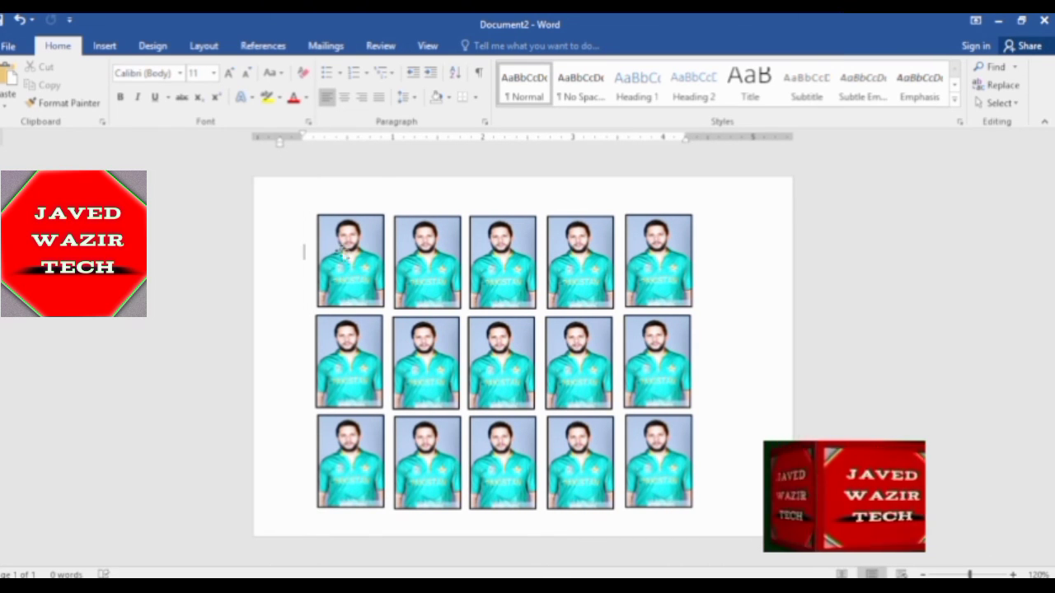
click(7, 47)
click(17, 232)
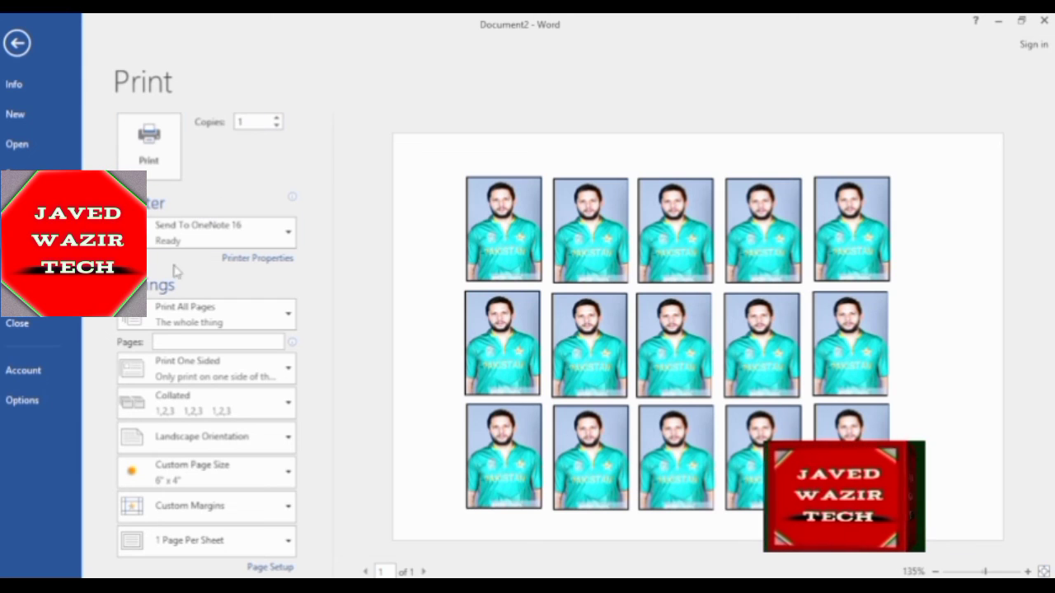
click(18, 44)
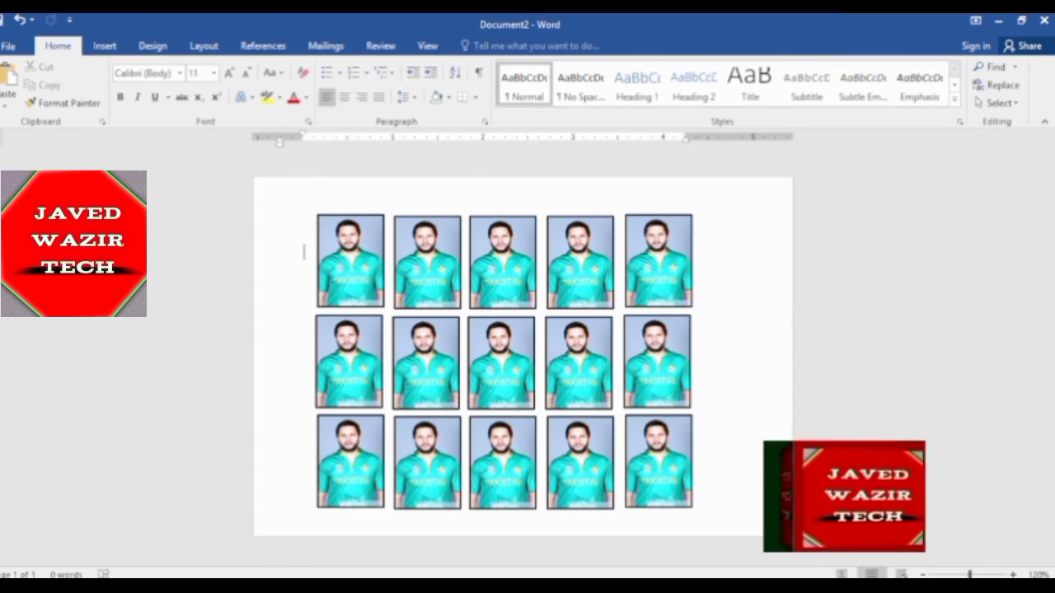